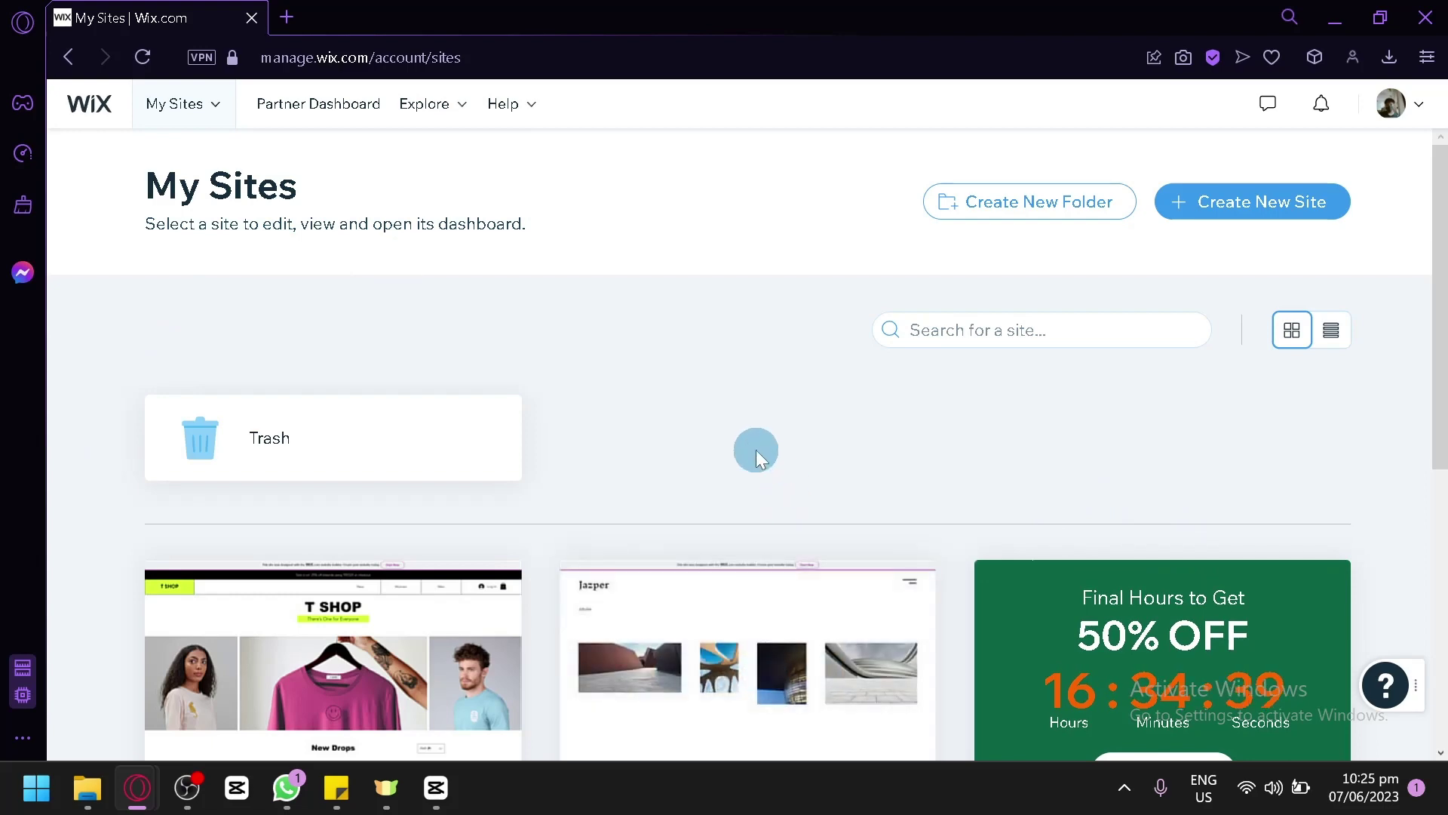
- Start creating a brand-new site from the My Sites page
scroll(754, 454, "down", 3)
scroll(753, 462, "up", 3)
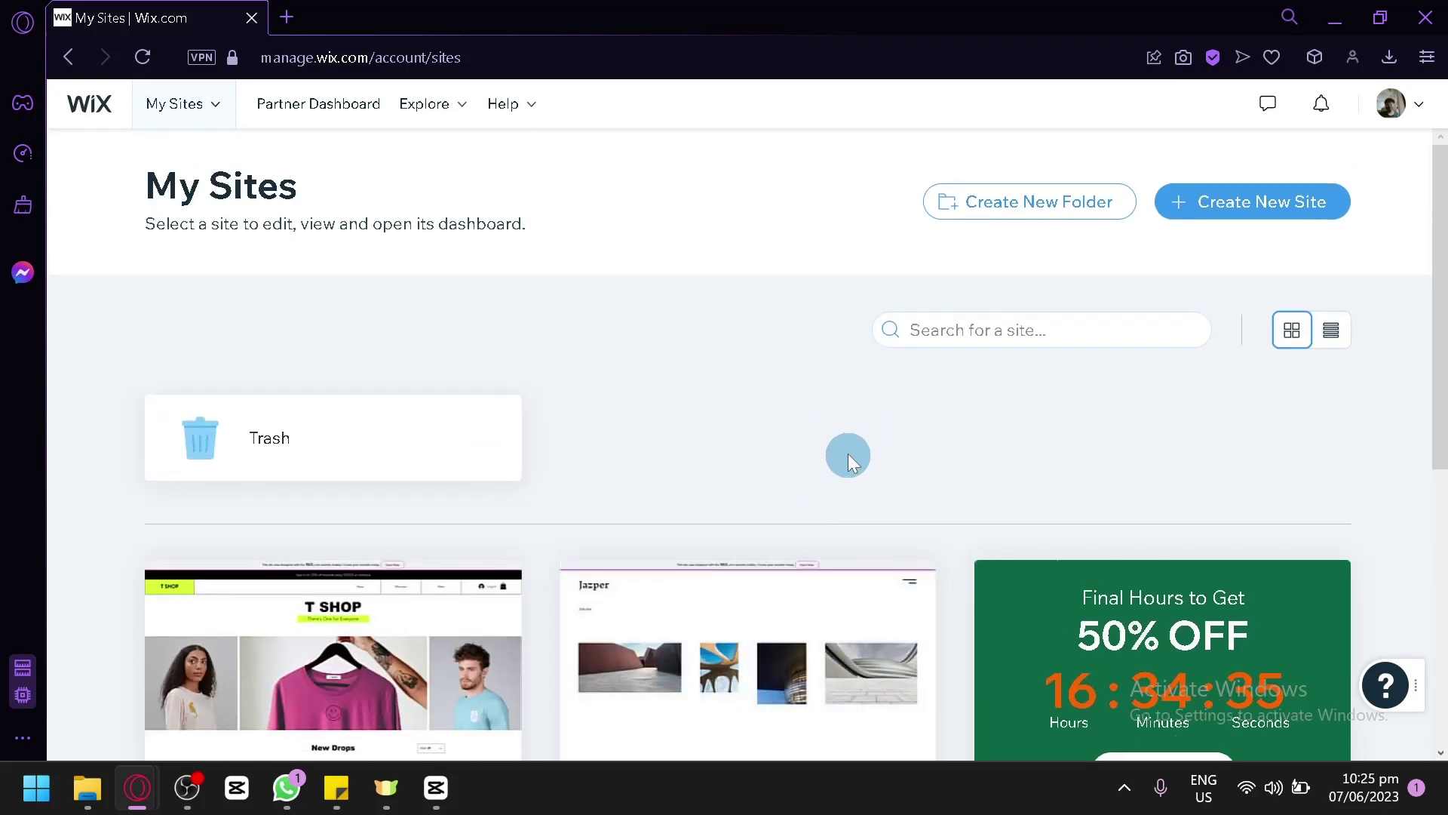
left_click(1216, 219)
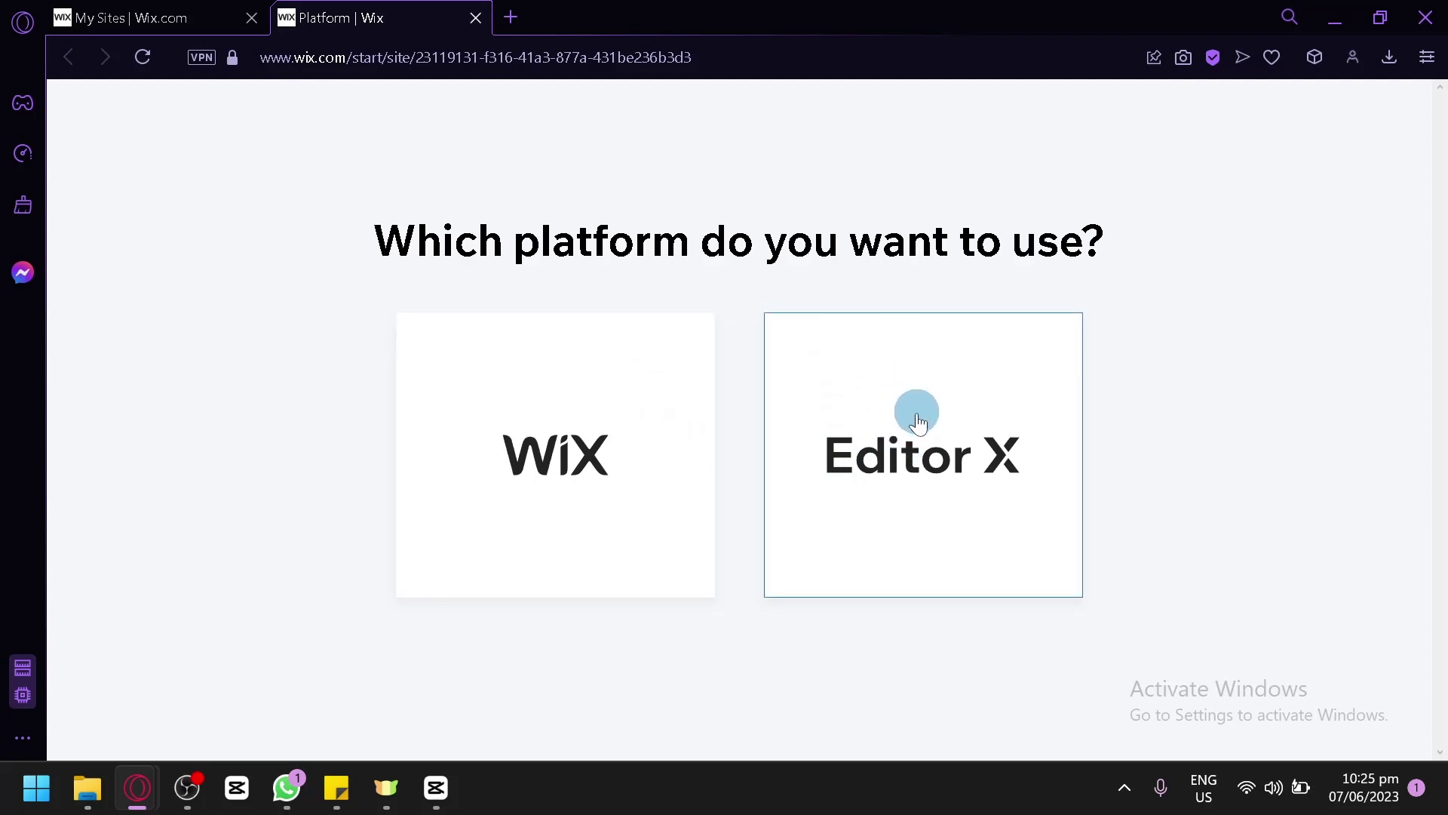
- Choose the standard Wix platform and set the website type to Online Store
left_click(651, 426)
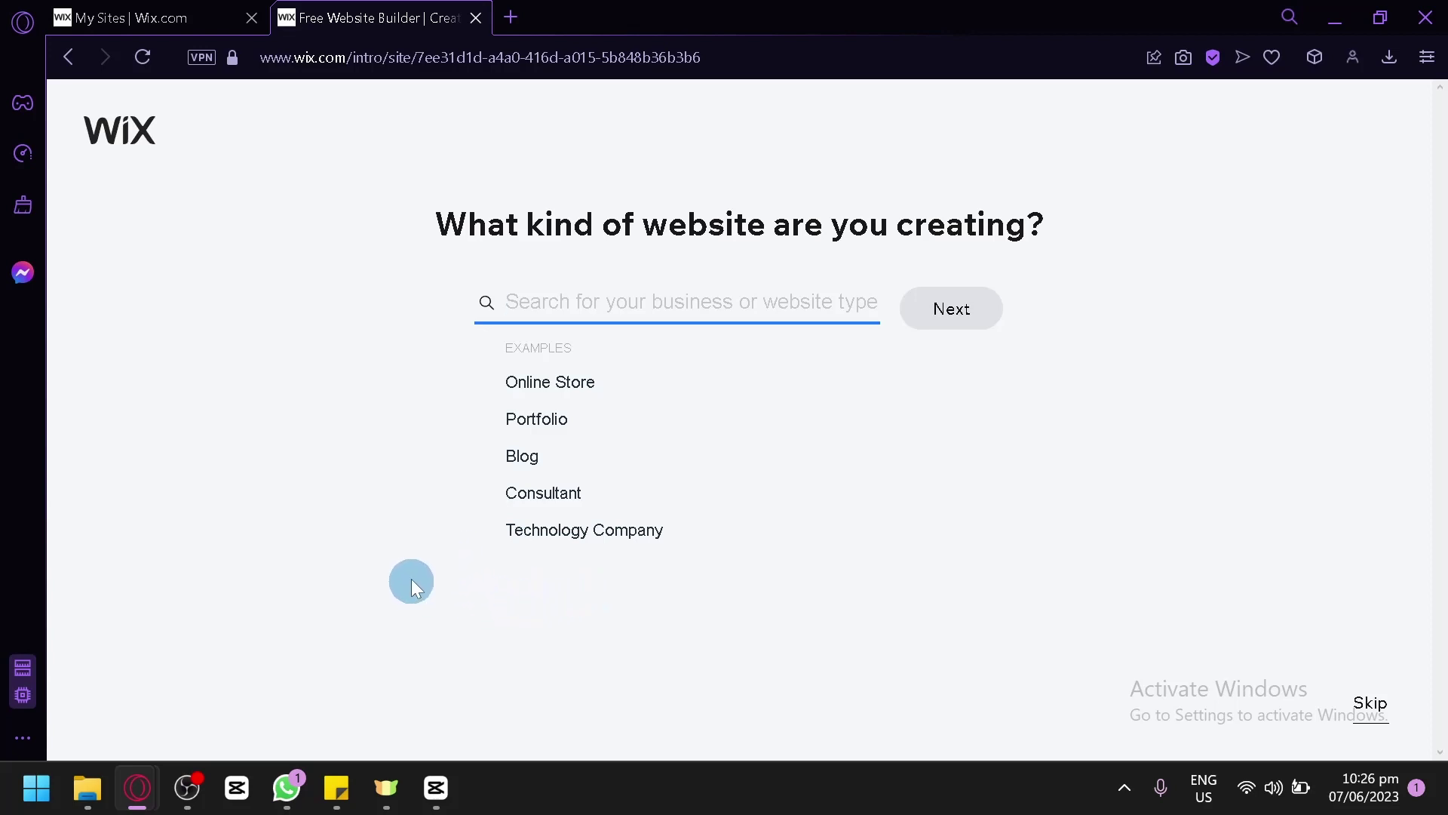
left_click(556, 391)
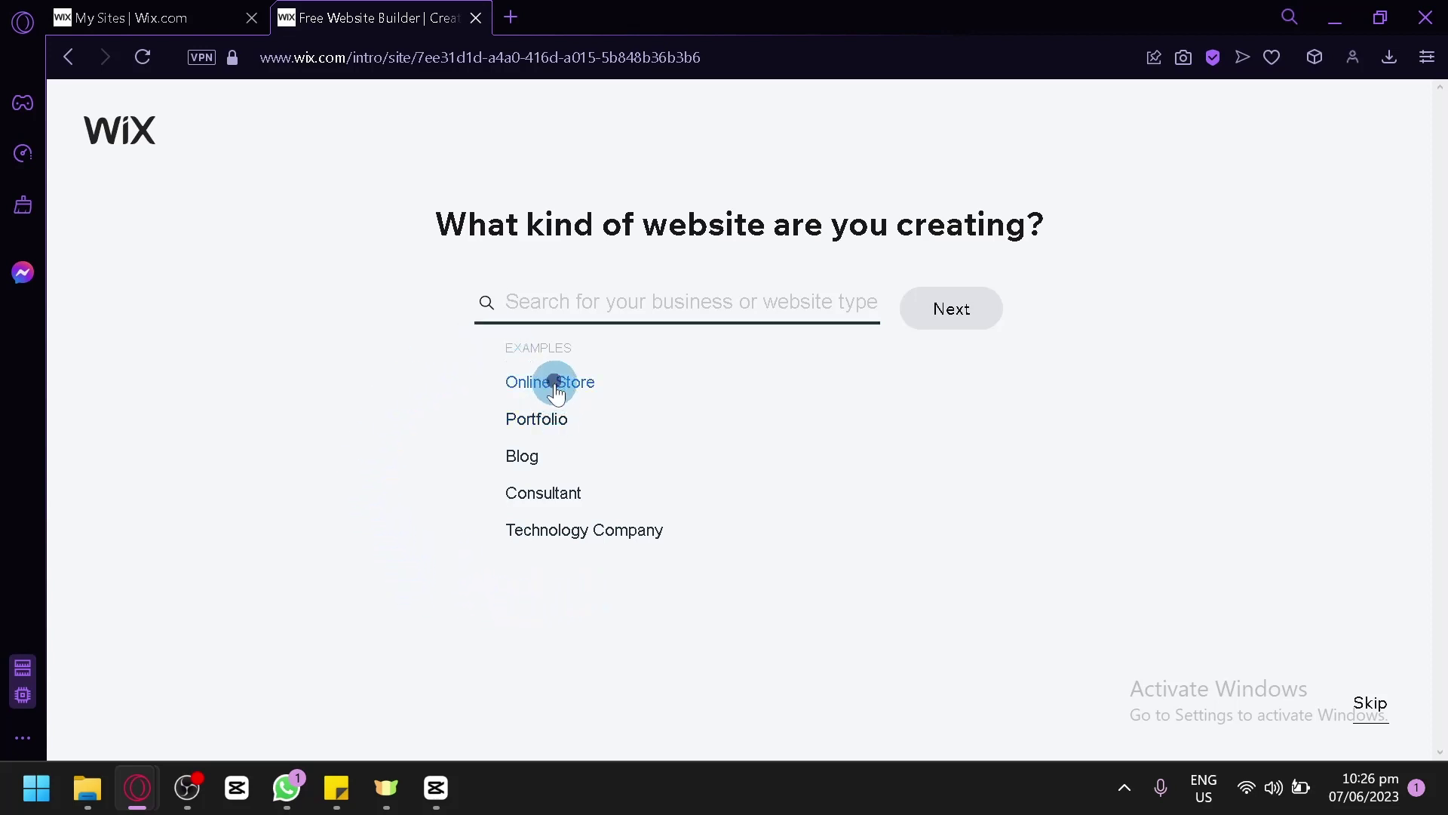
left_click(666, 312)
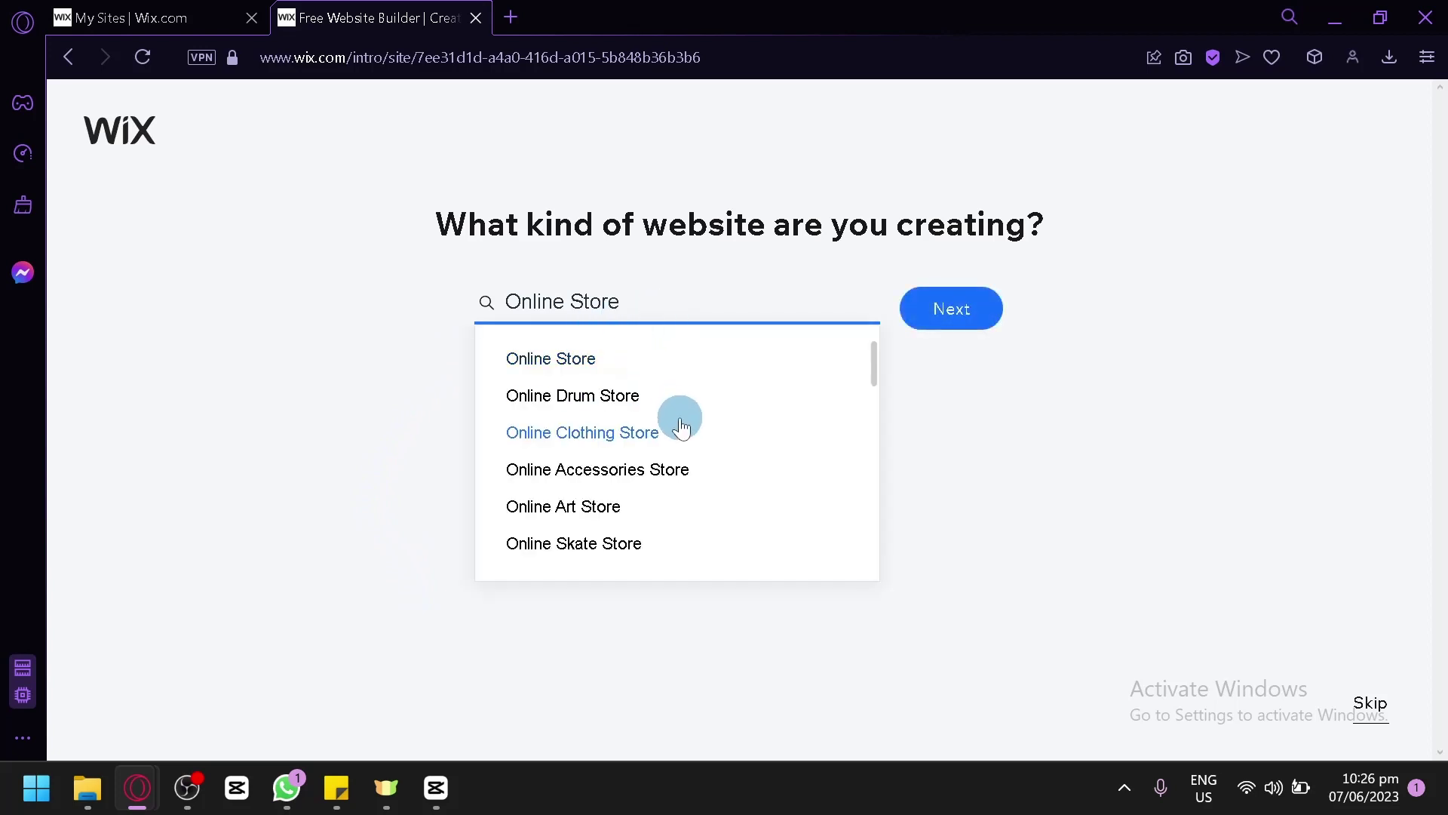
scroll(684, 434, "down", 3)
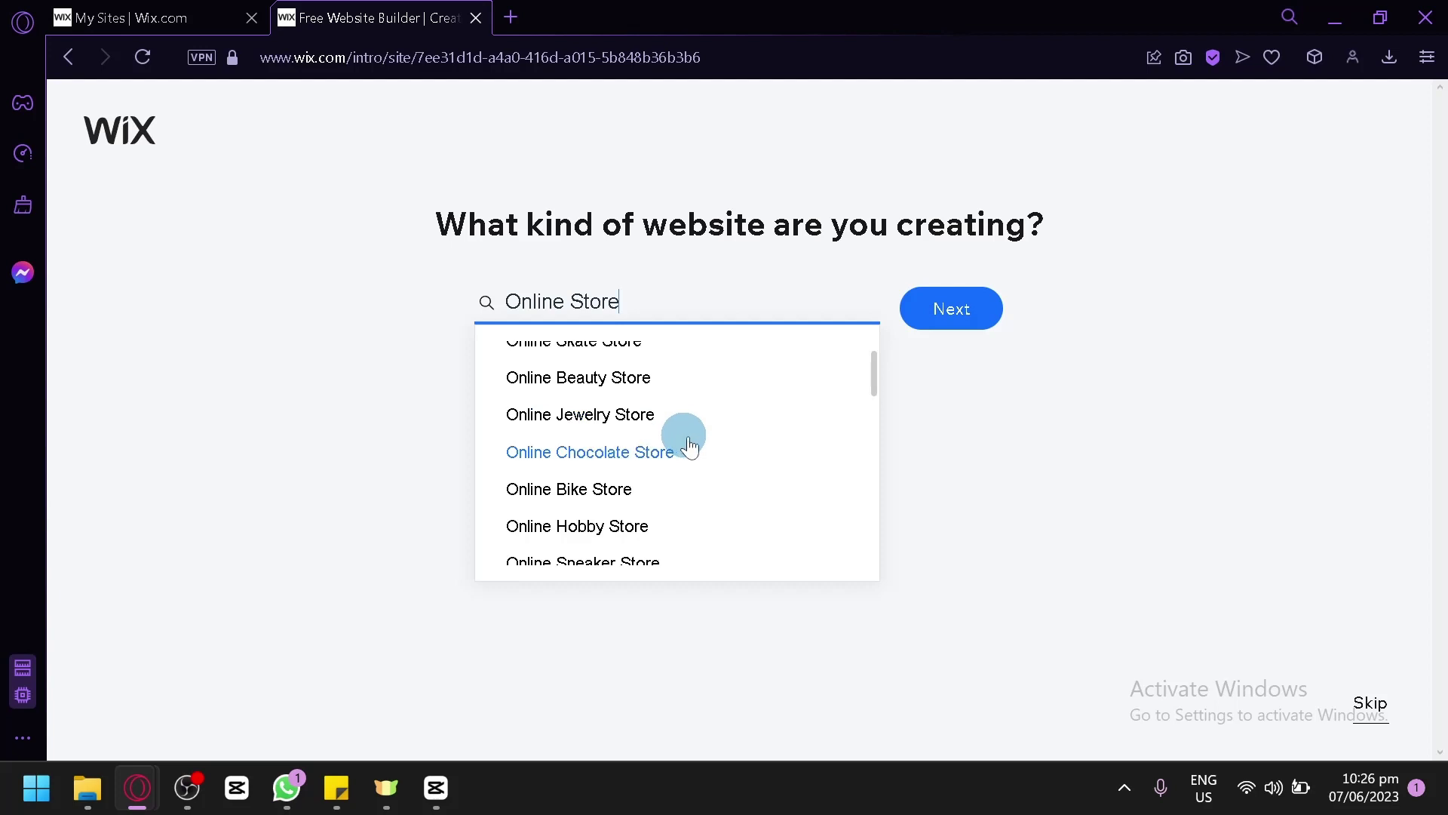
scroll(685, 438, "up", 3)
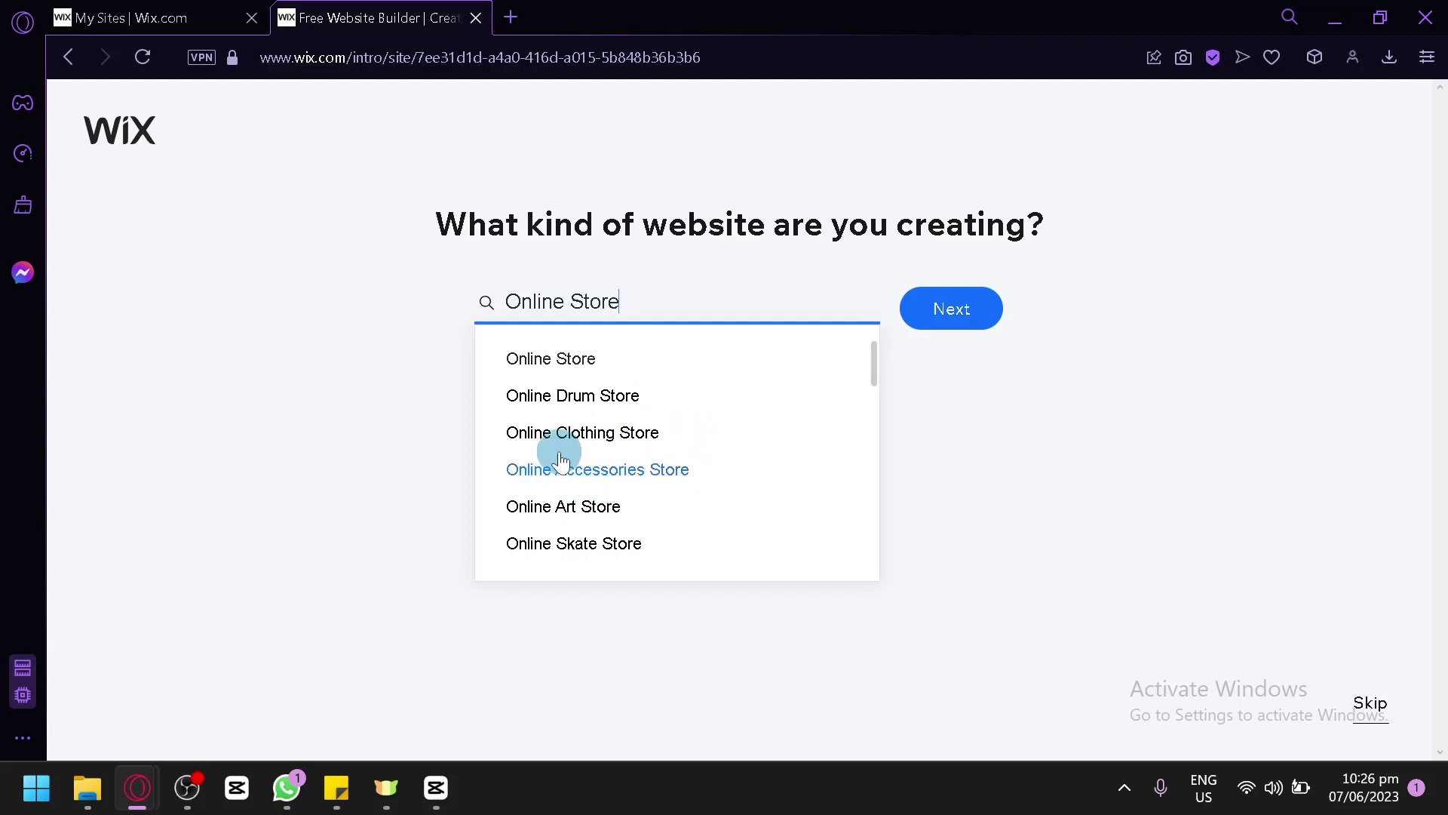
scroll(636, 461, "down", 10)
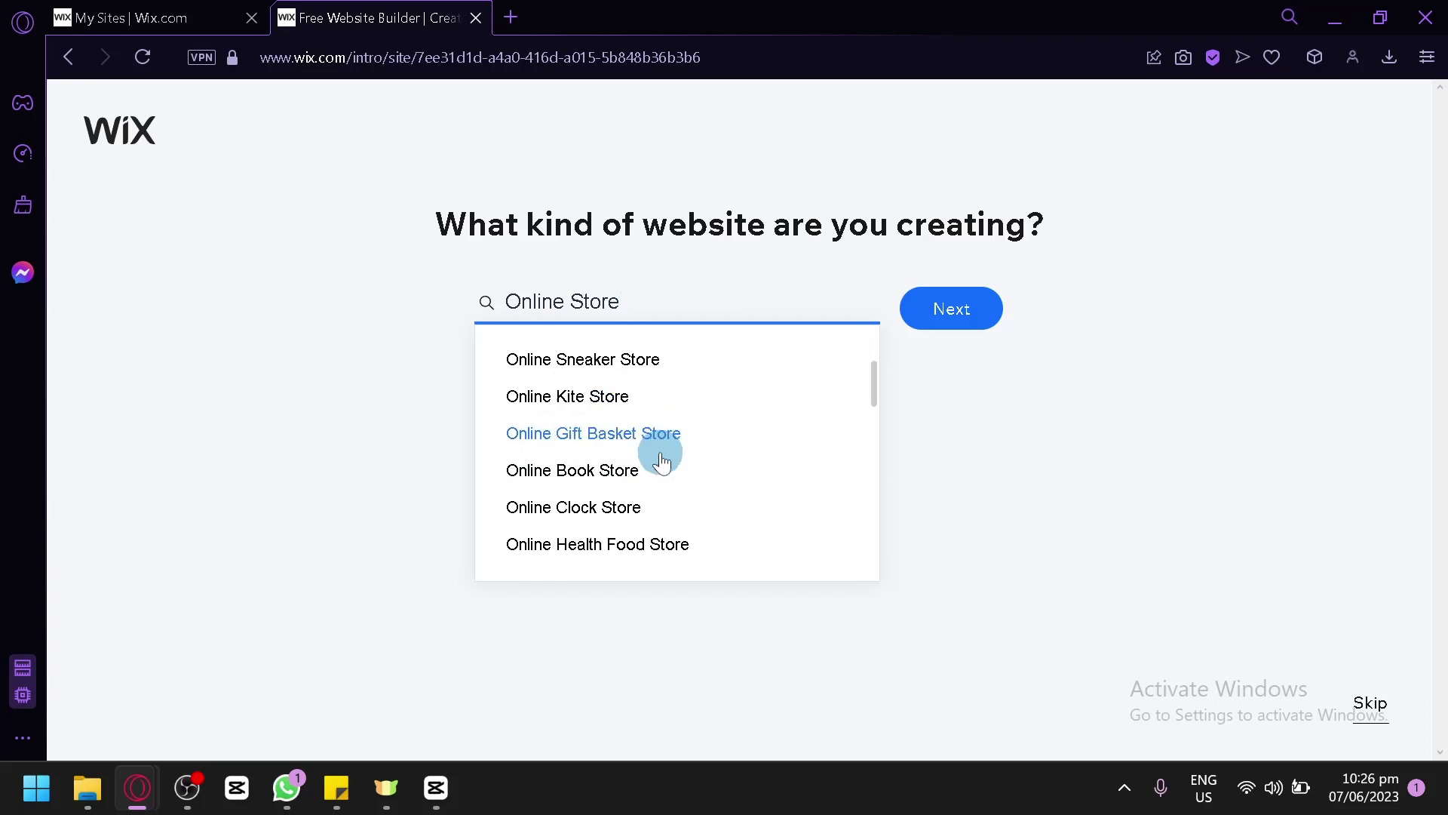
scroll(647, 475, "down", 3)
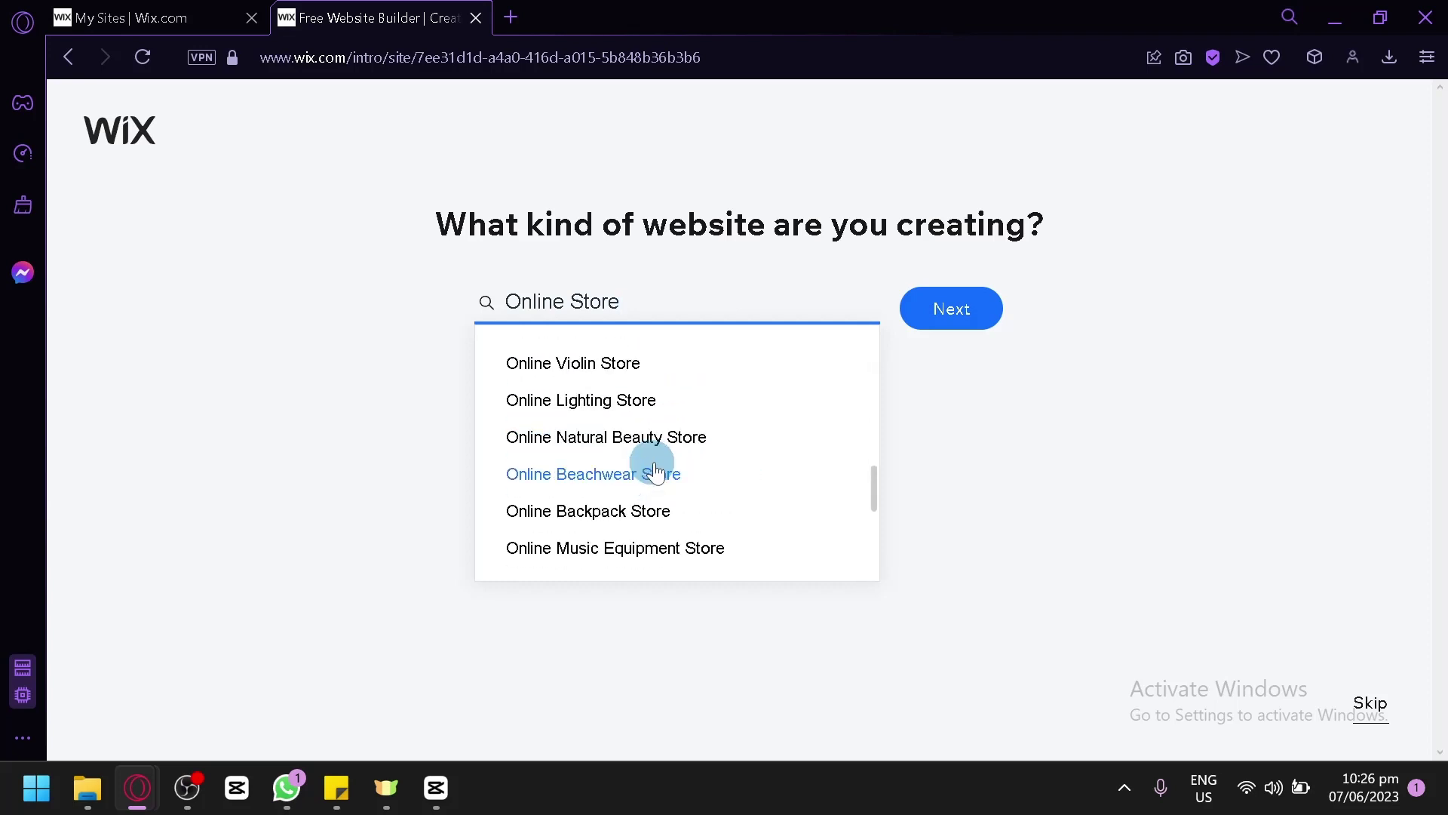
scroll(652, 474, "up", 12)
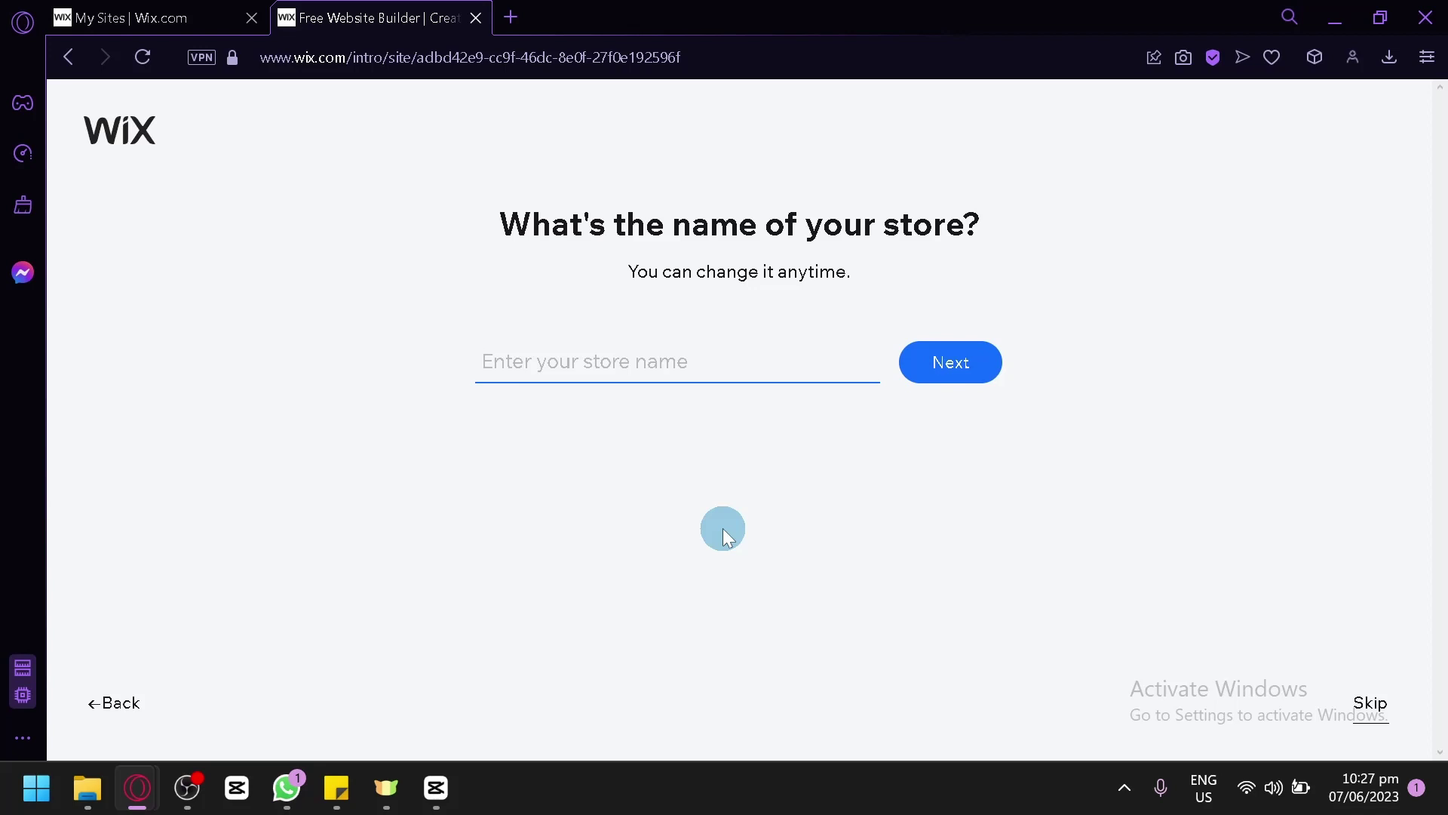
- Name the store 'Online store testing' and continue
type("Online st")
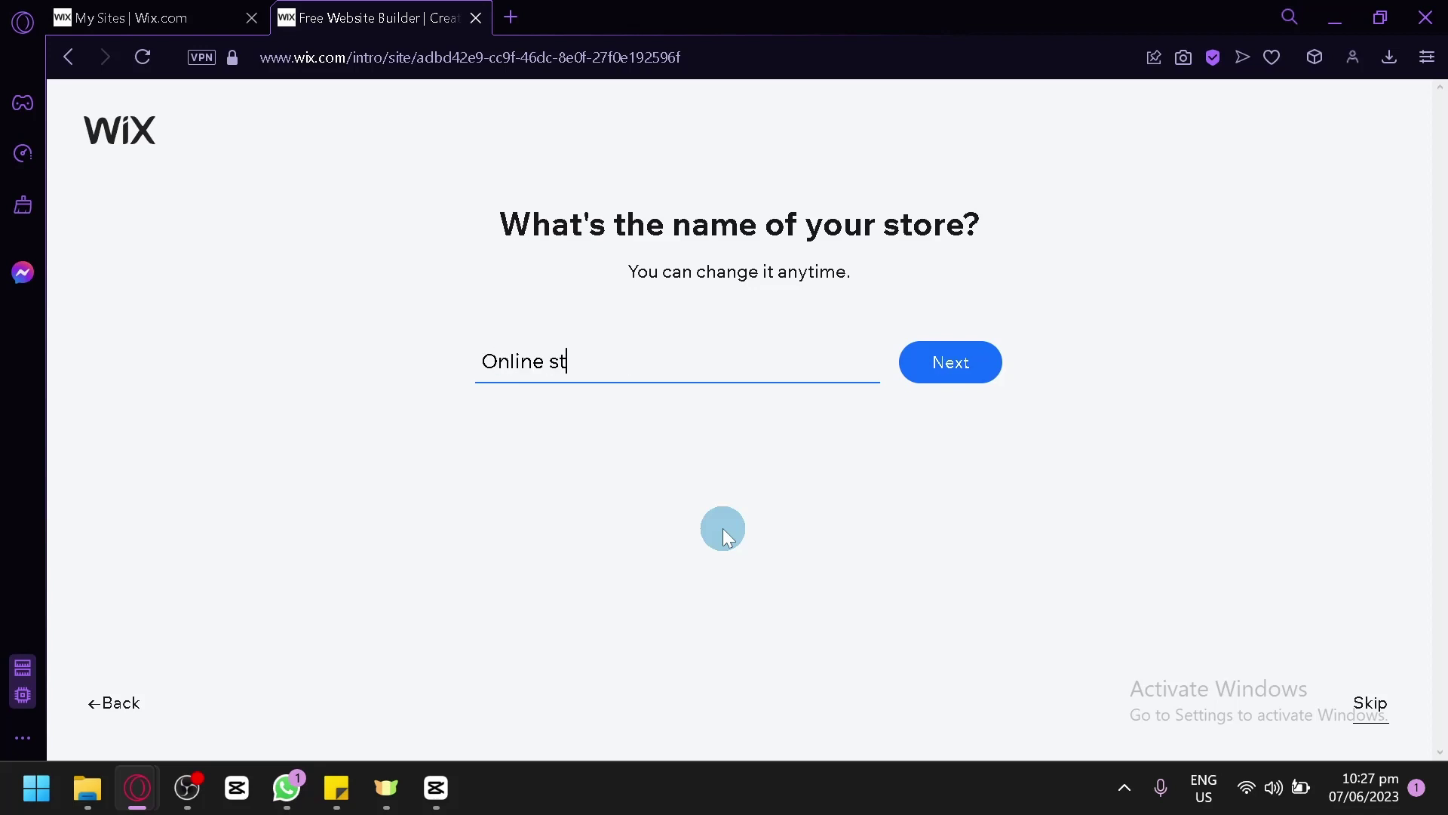
type("ore testing")
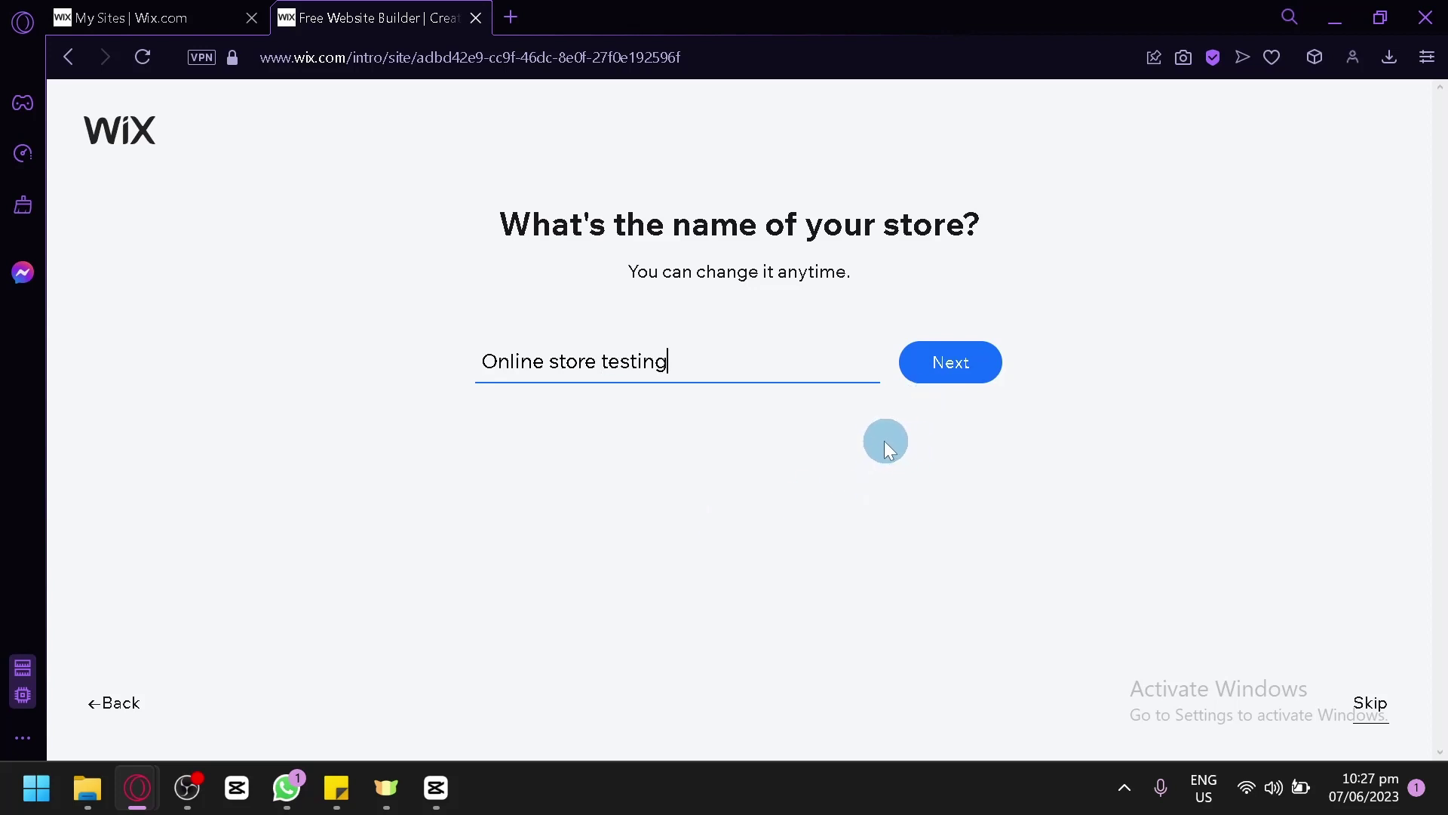
left_click(936, 368)
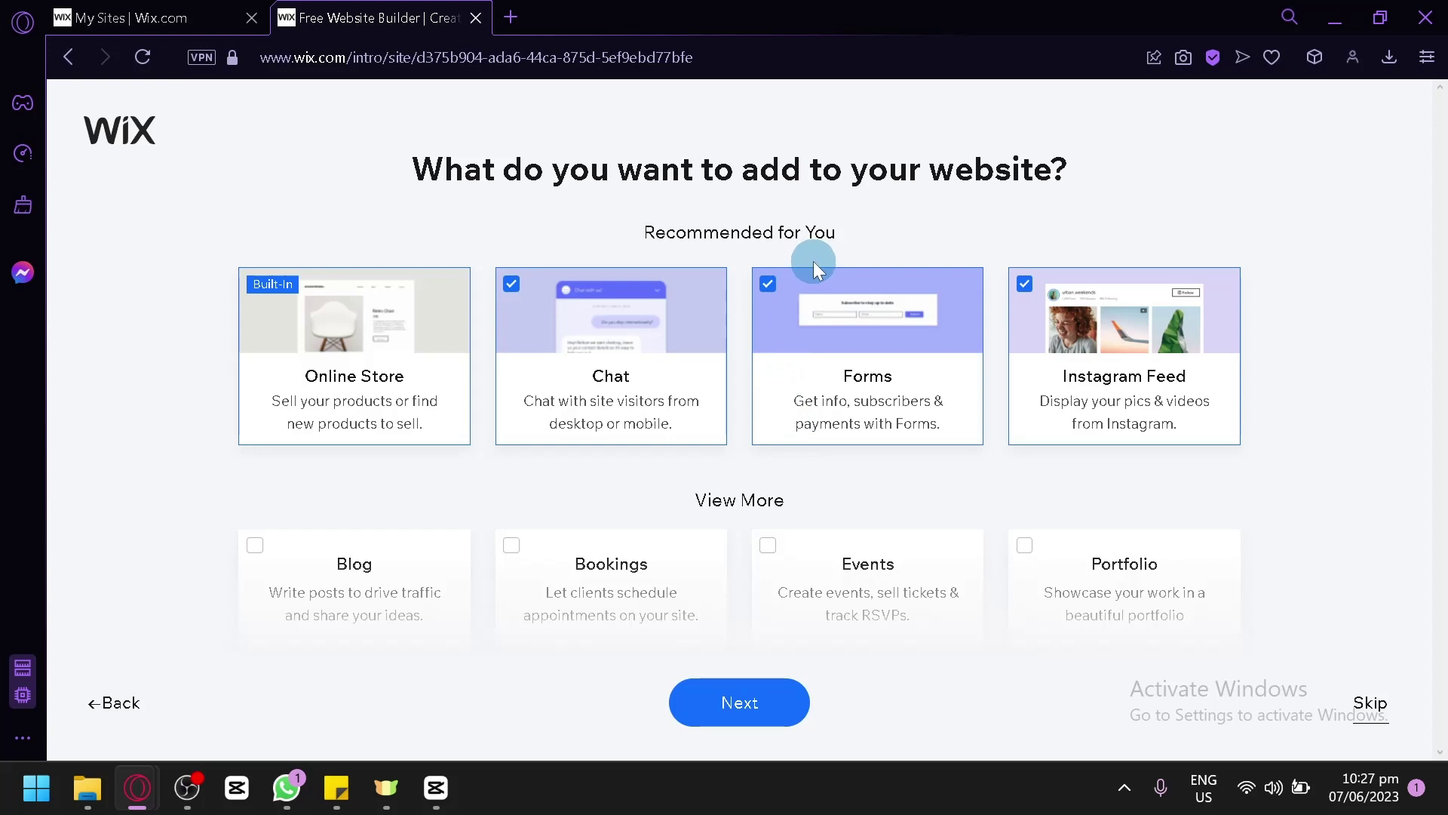
- Untick Instagram Feed so only Chat and Forms remain selected
scroll(763, 430, "down", 2)
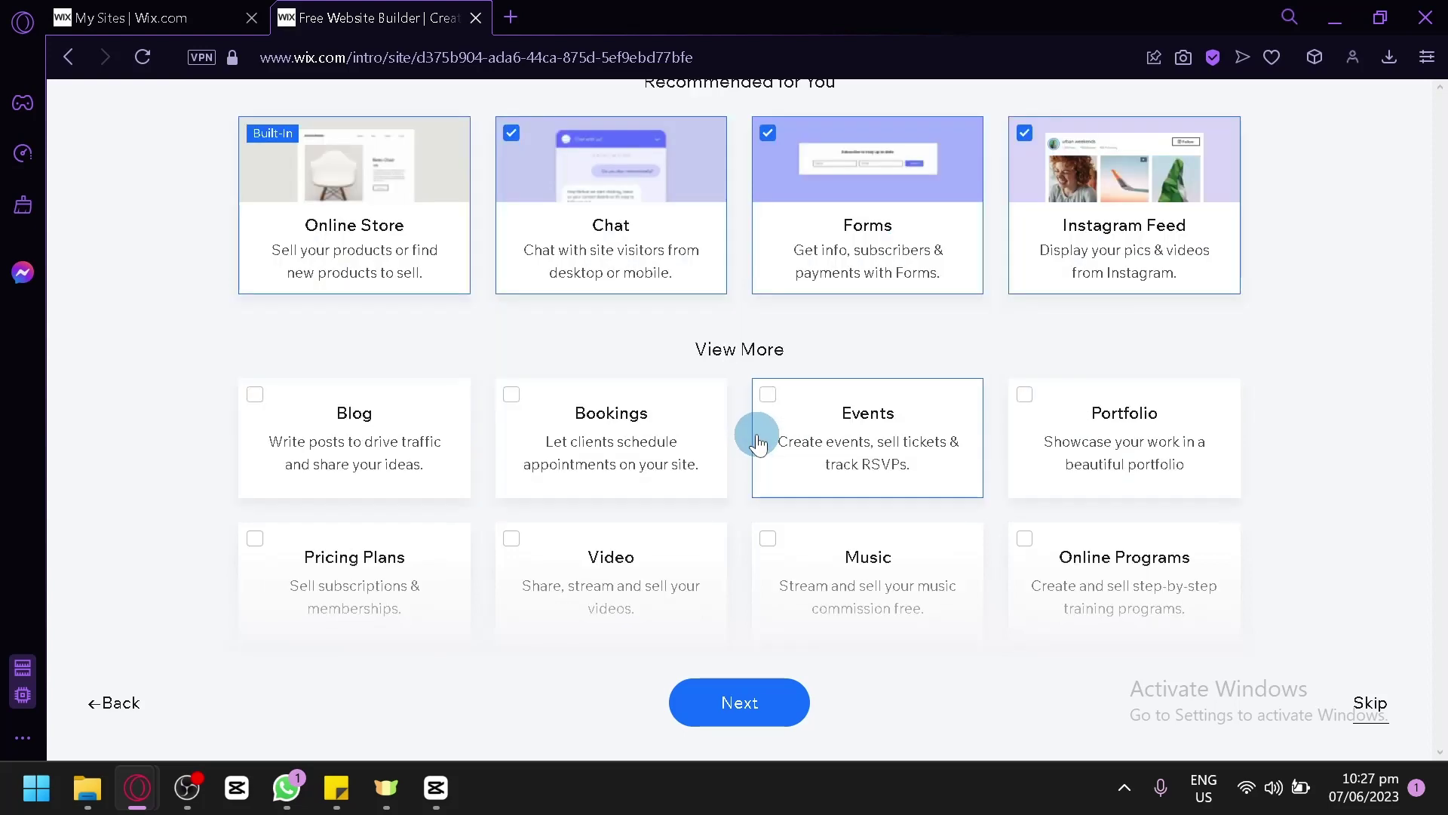
scroll(735, 457, "up", 2)
mouse_move(394, 370)
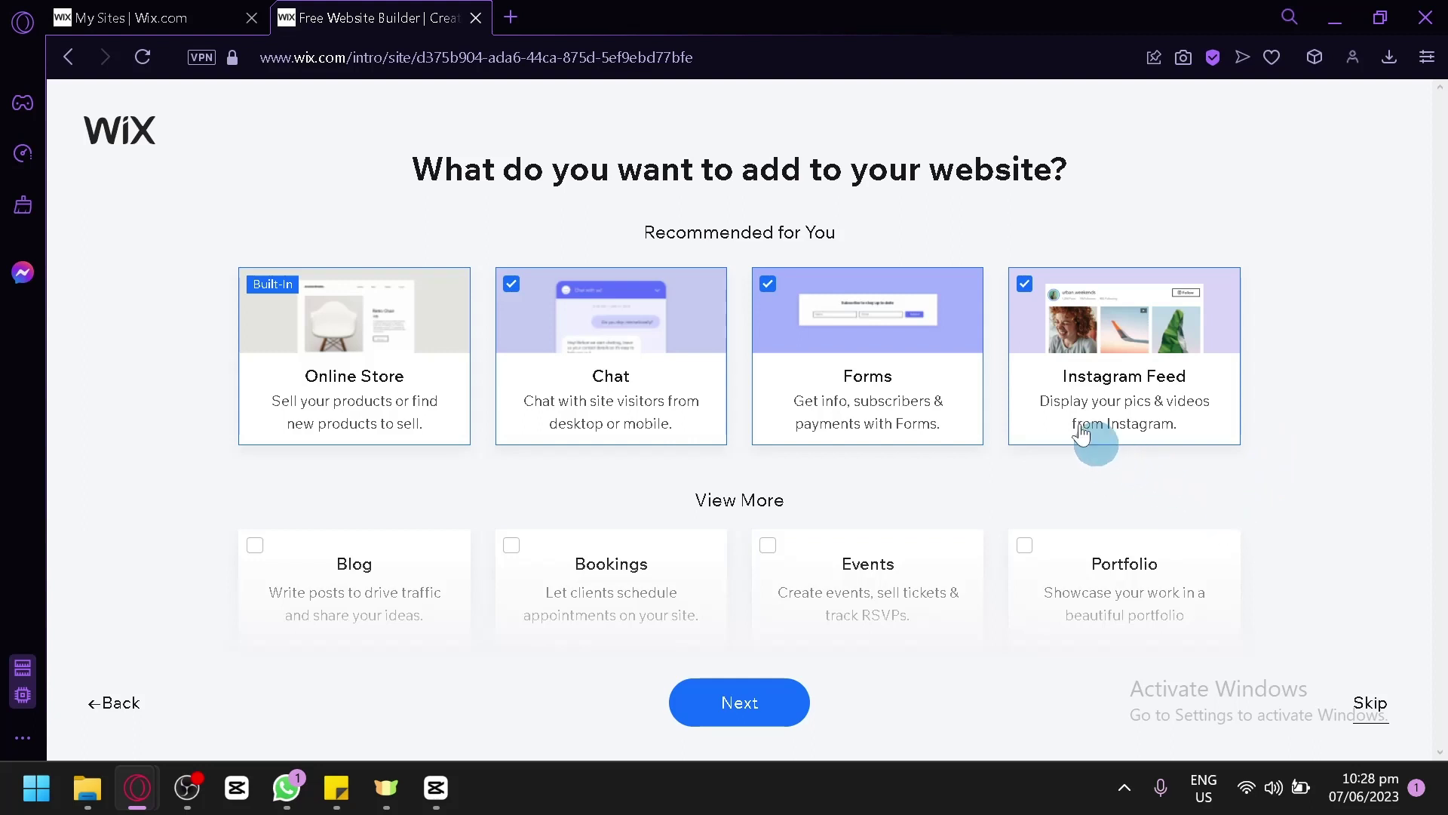
left_click(1030, 319)
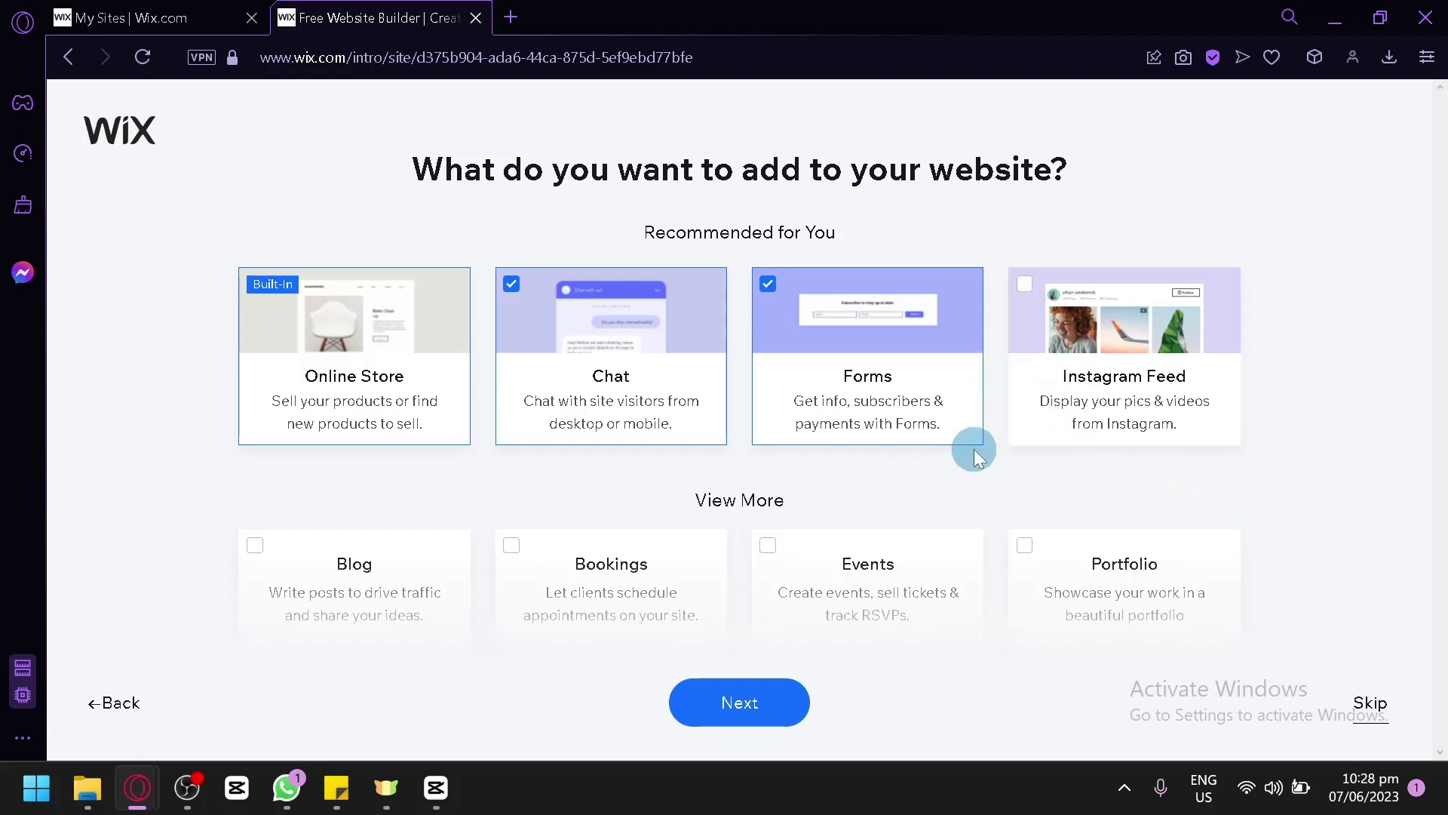
- Add Blog, then remove it again, and review the remaining feature cards
scroll(971, 460, "down", 4)
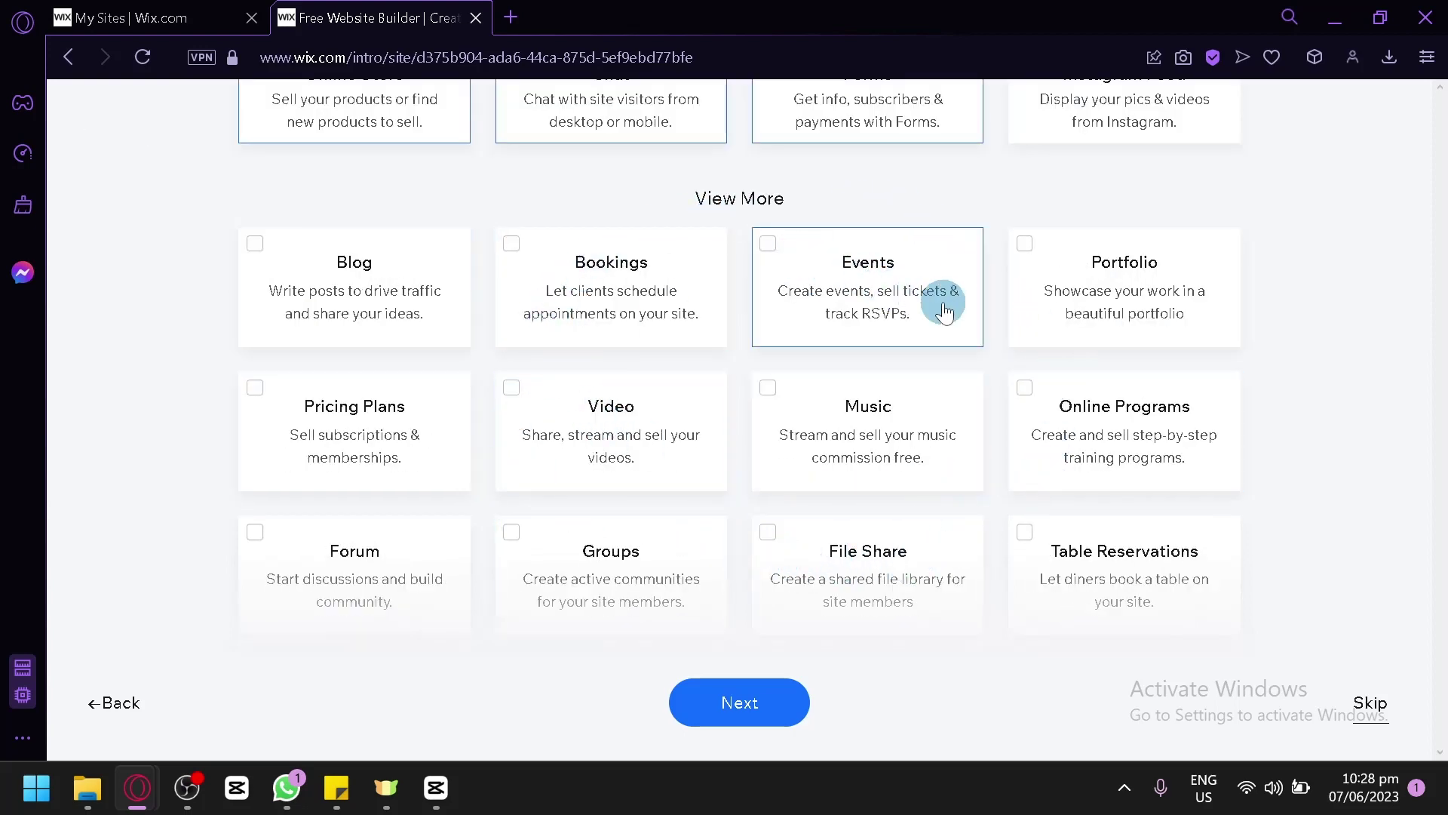
scroll(969, 324, "down", 3)
scroll(491, 419, "up", 6)
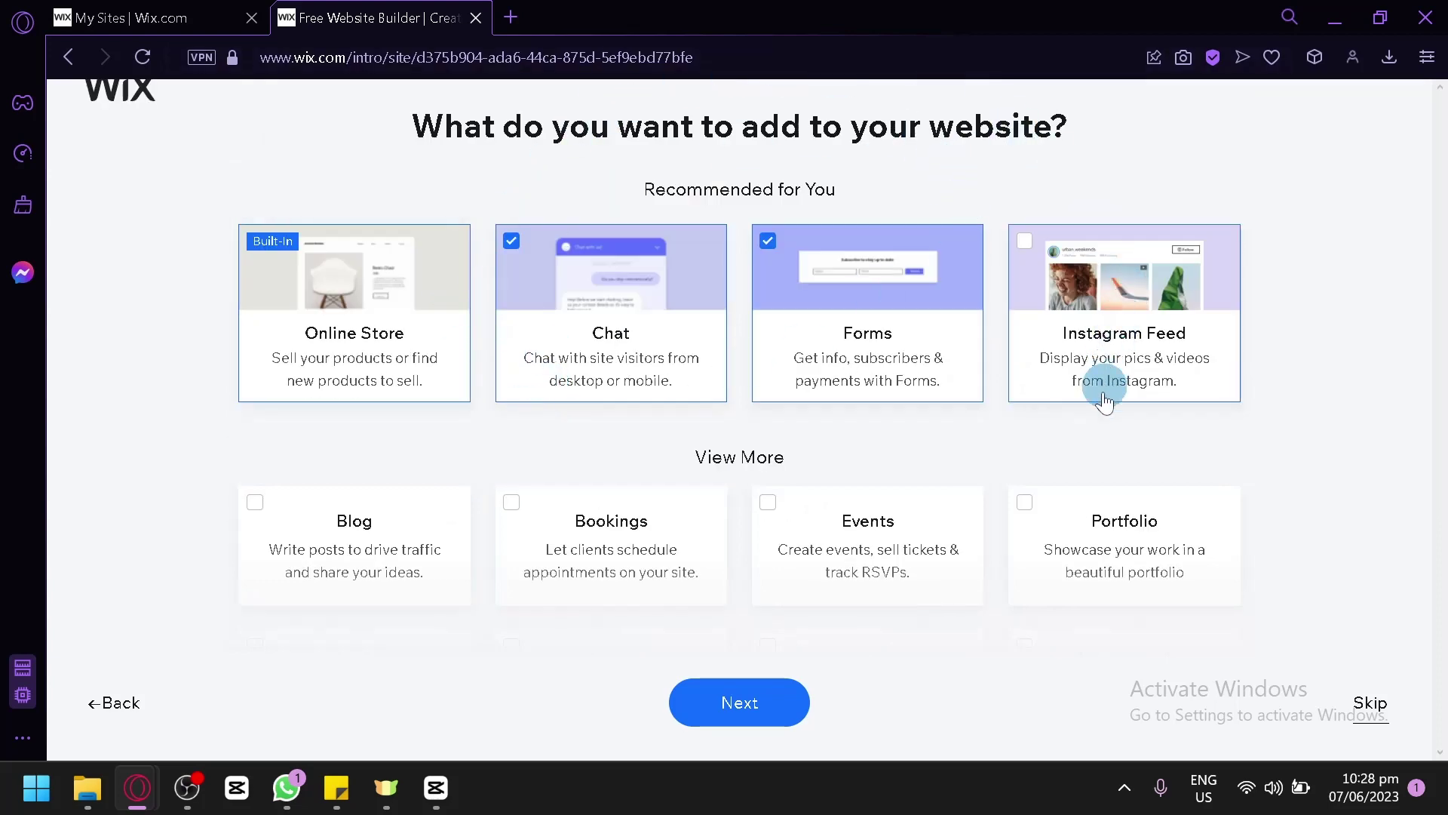
scroll(676, 498, "down", 2)
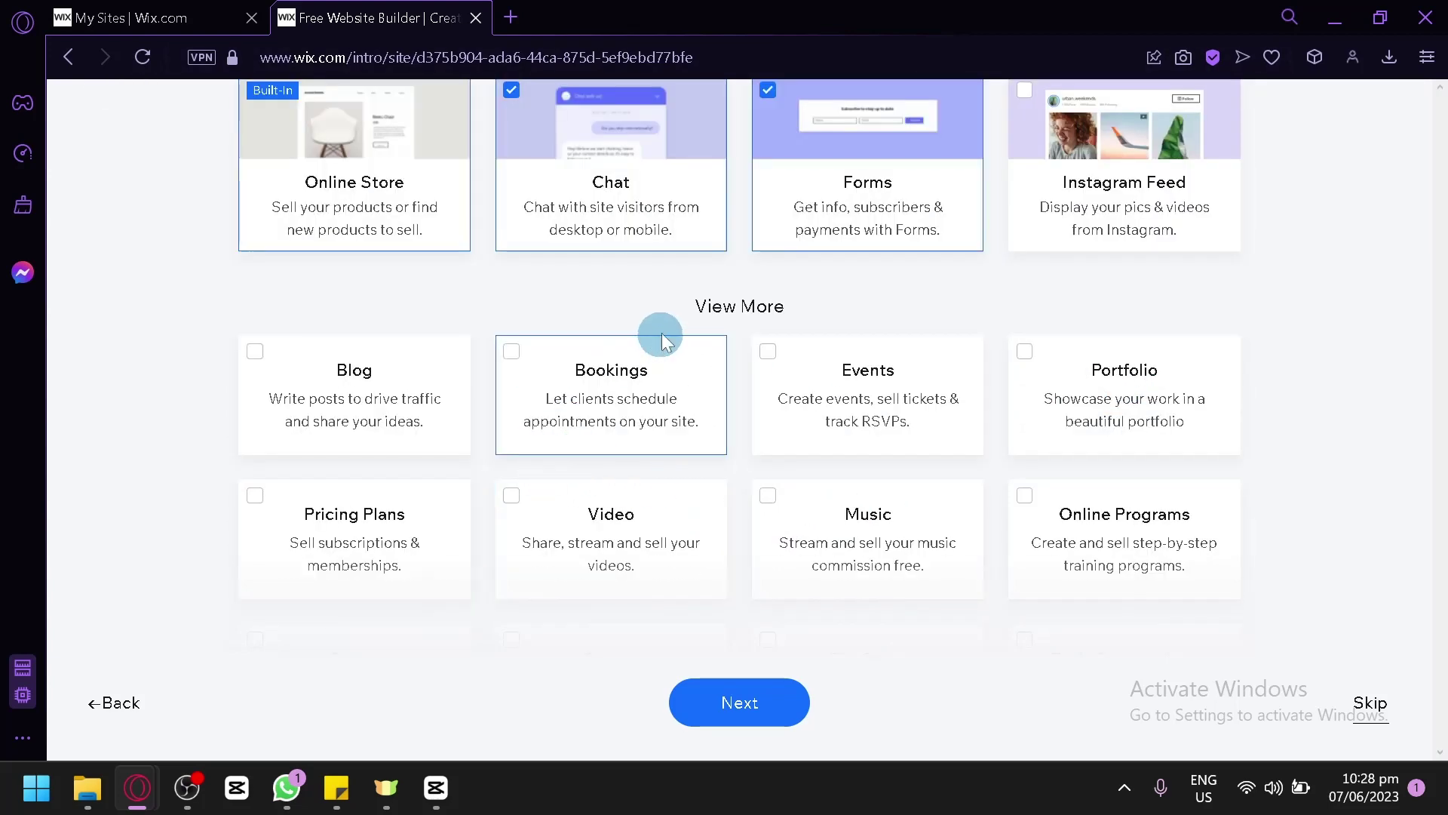
left_click(373, 391)
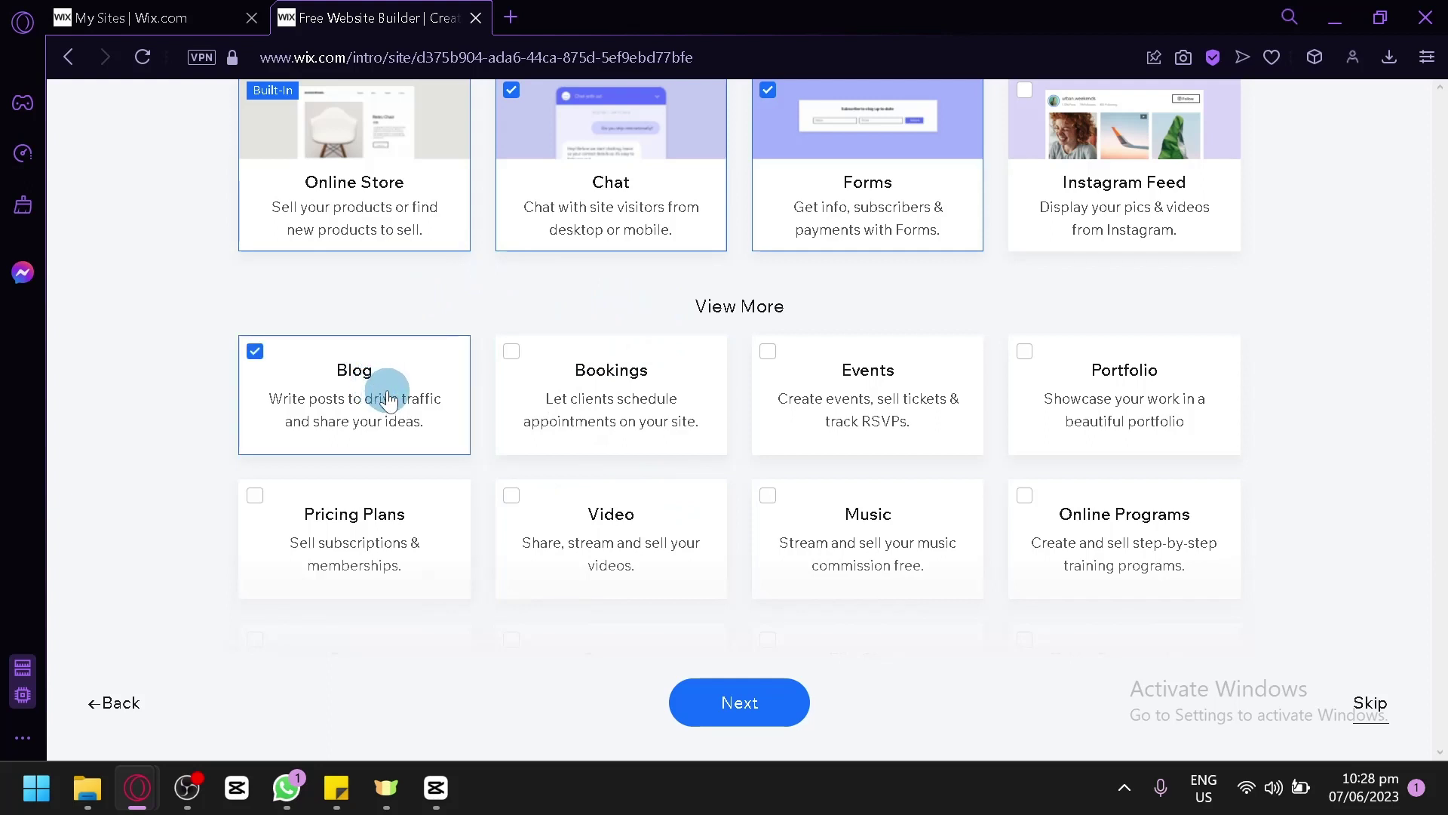
scroll(388, 395, "up", 2)
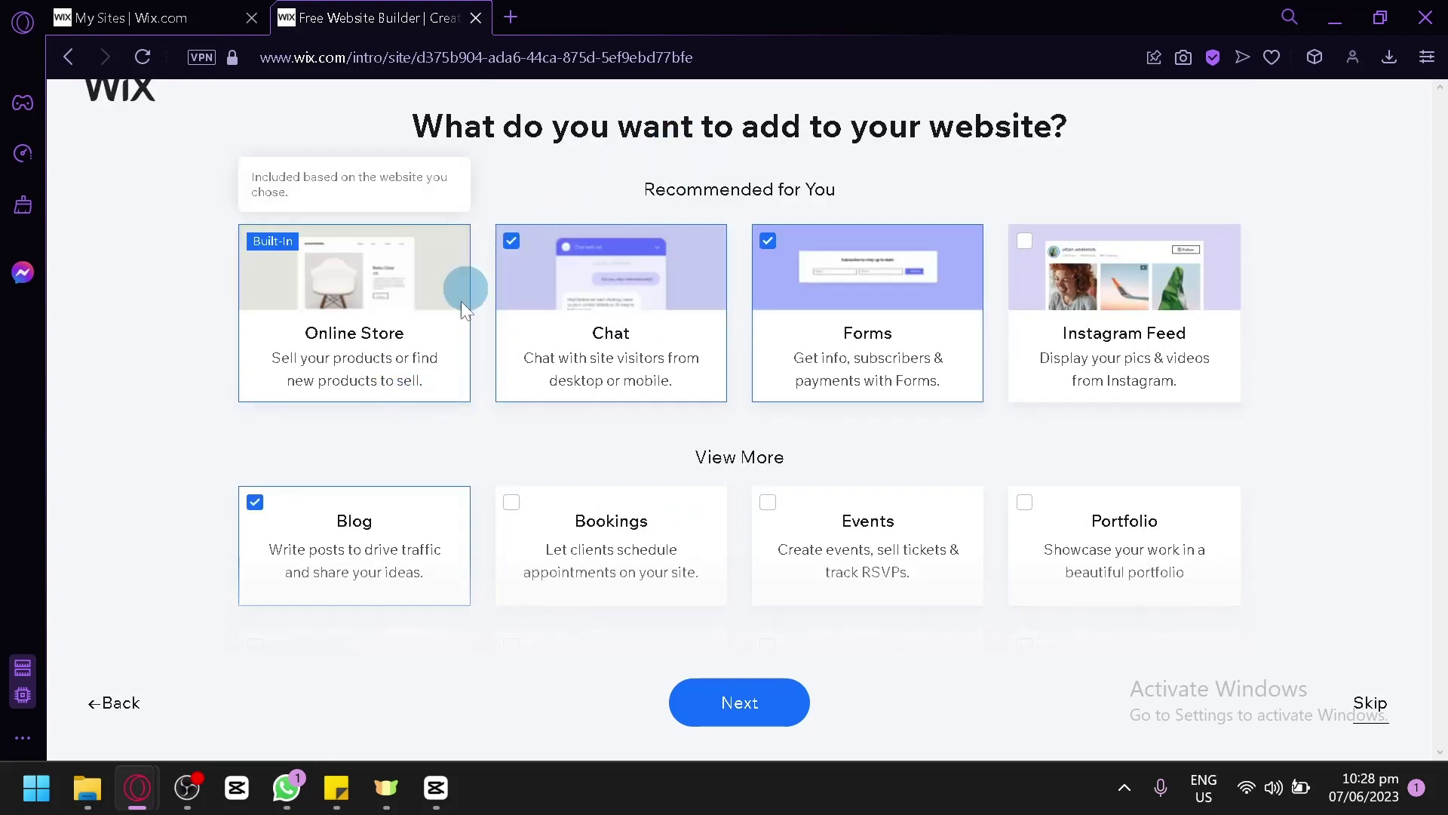
left_click(375, 528)
scroll(468, 397, "down", 6)
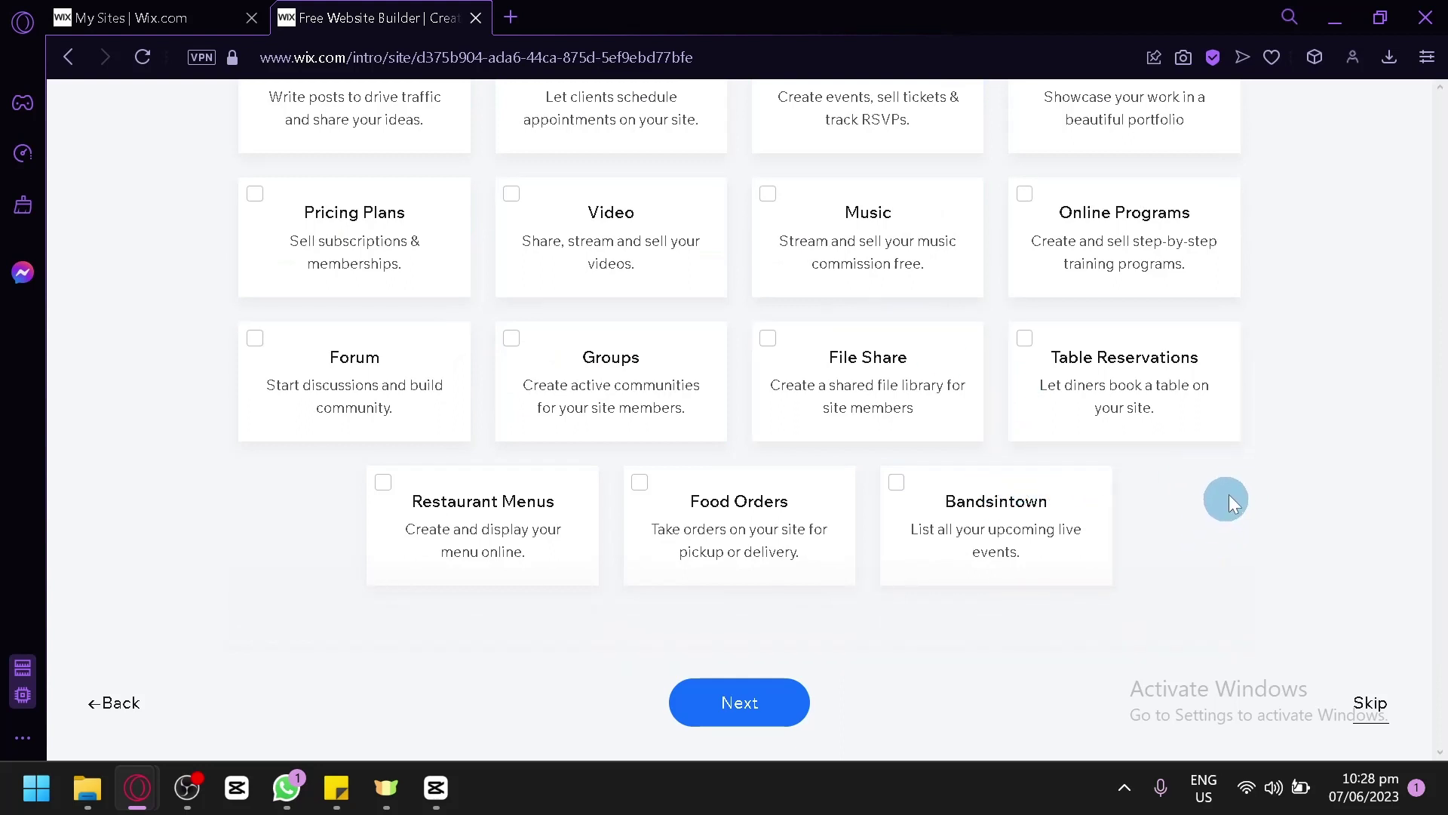
scroll(1260, 473, "up", 6)
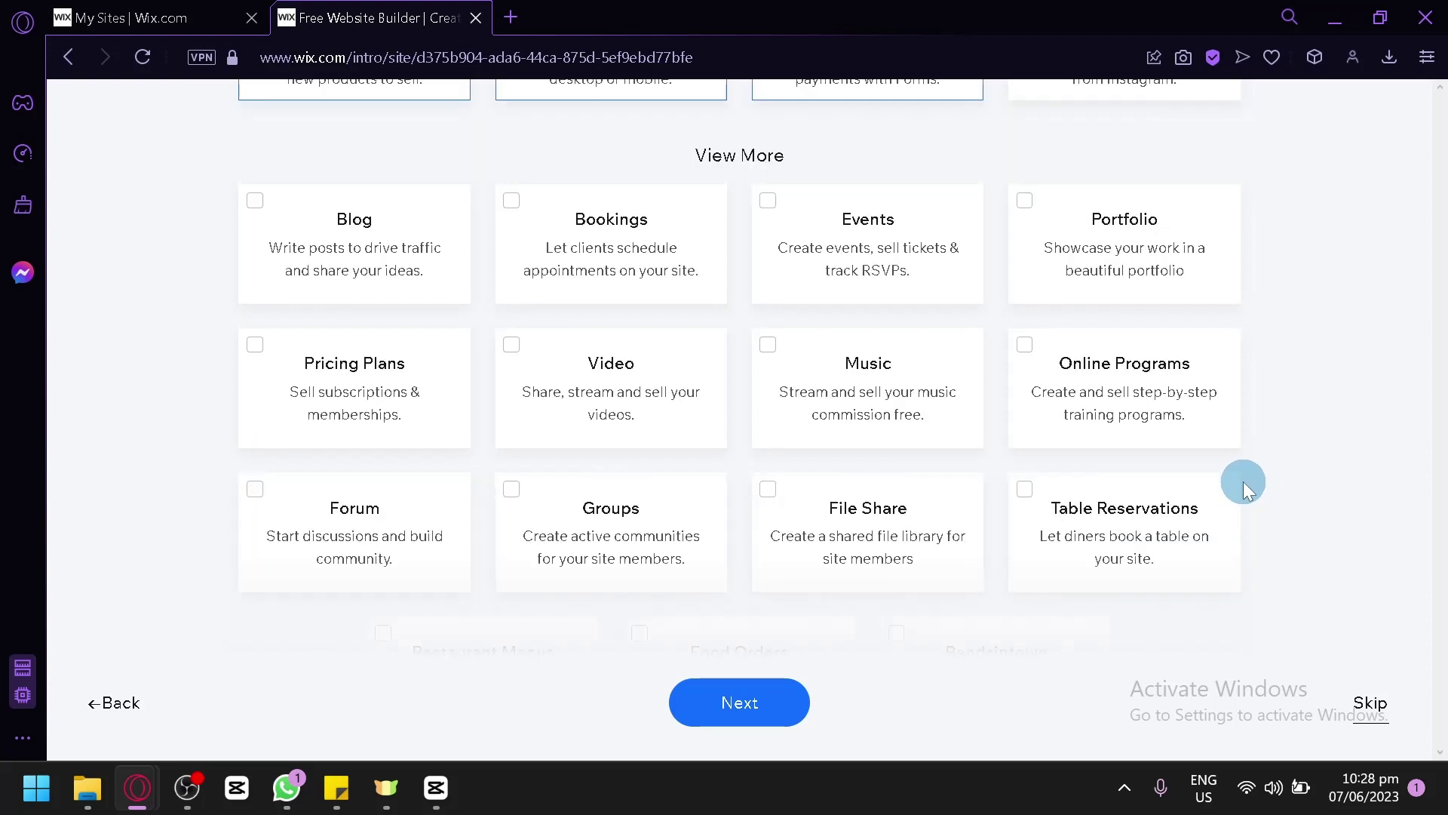
scroll(1241, 490, "down", 4)
scroll(1161, 480, "down", 2)
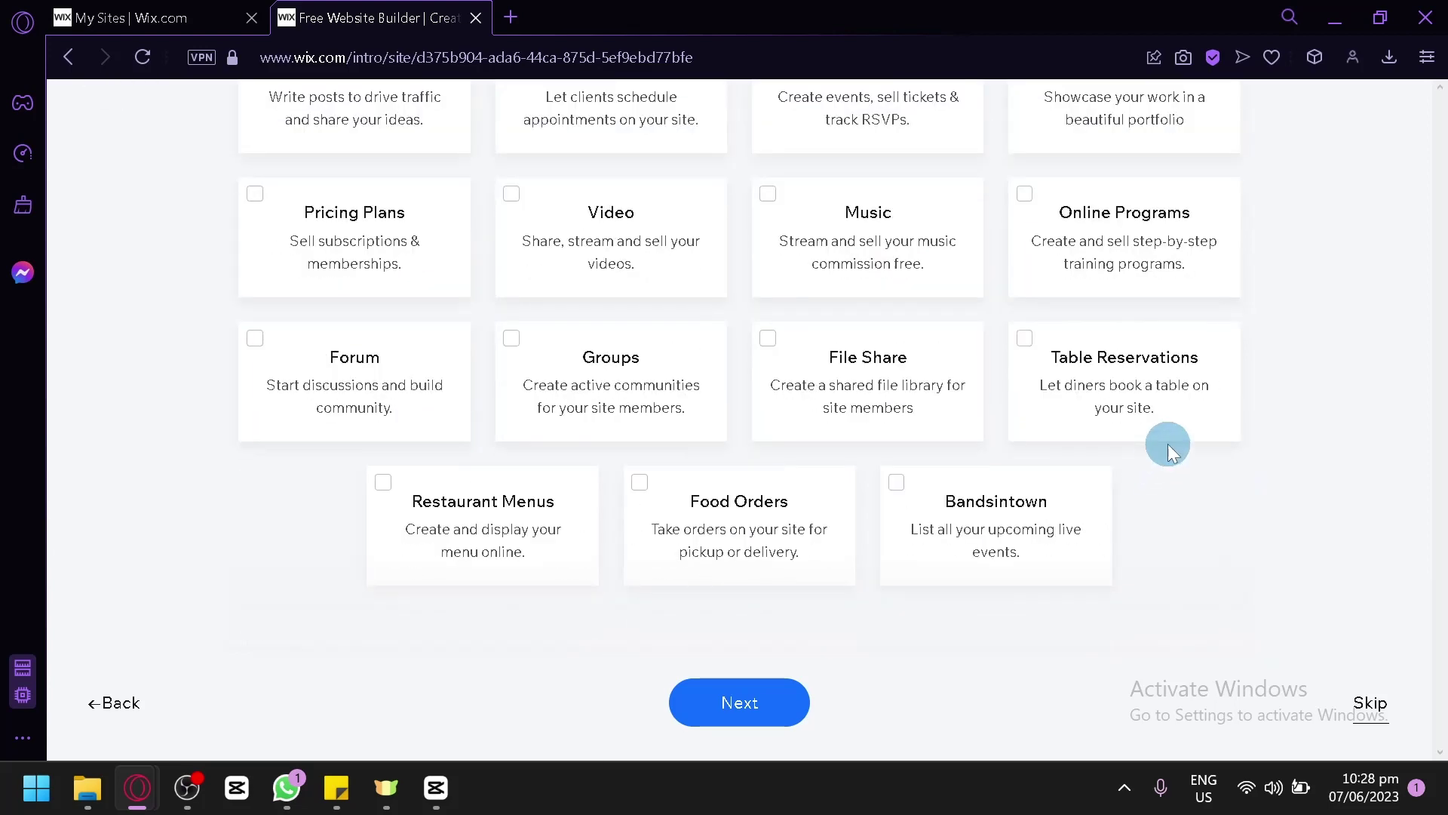
scroll(1168, 445, "up", 2)
scroll(259, 556, "down", 2)
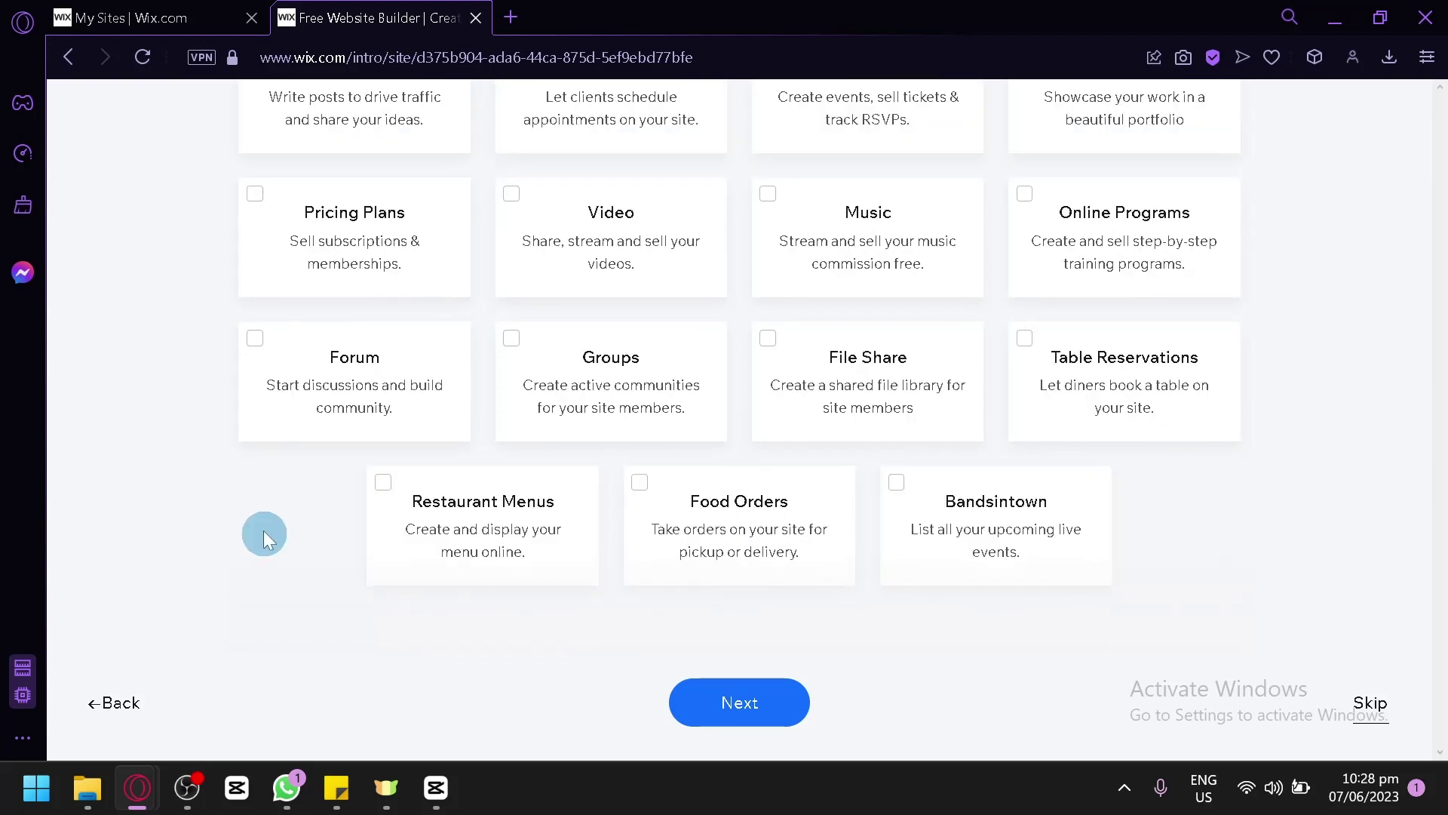
scroll(703, 417, "up", 2)
scroll(713, 415, "down", 2)
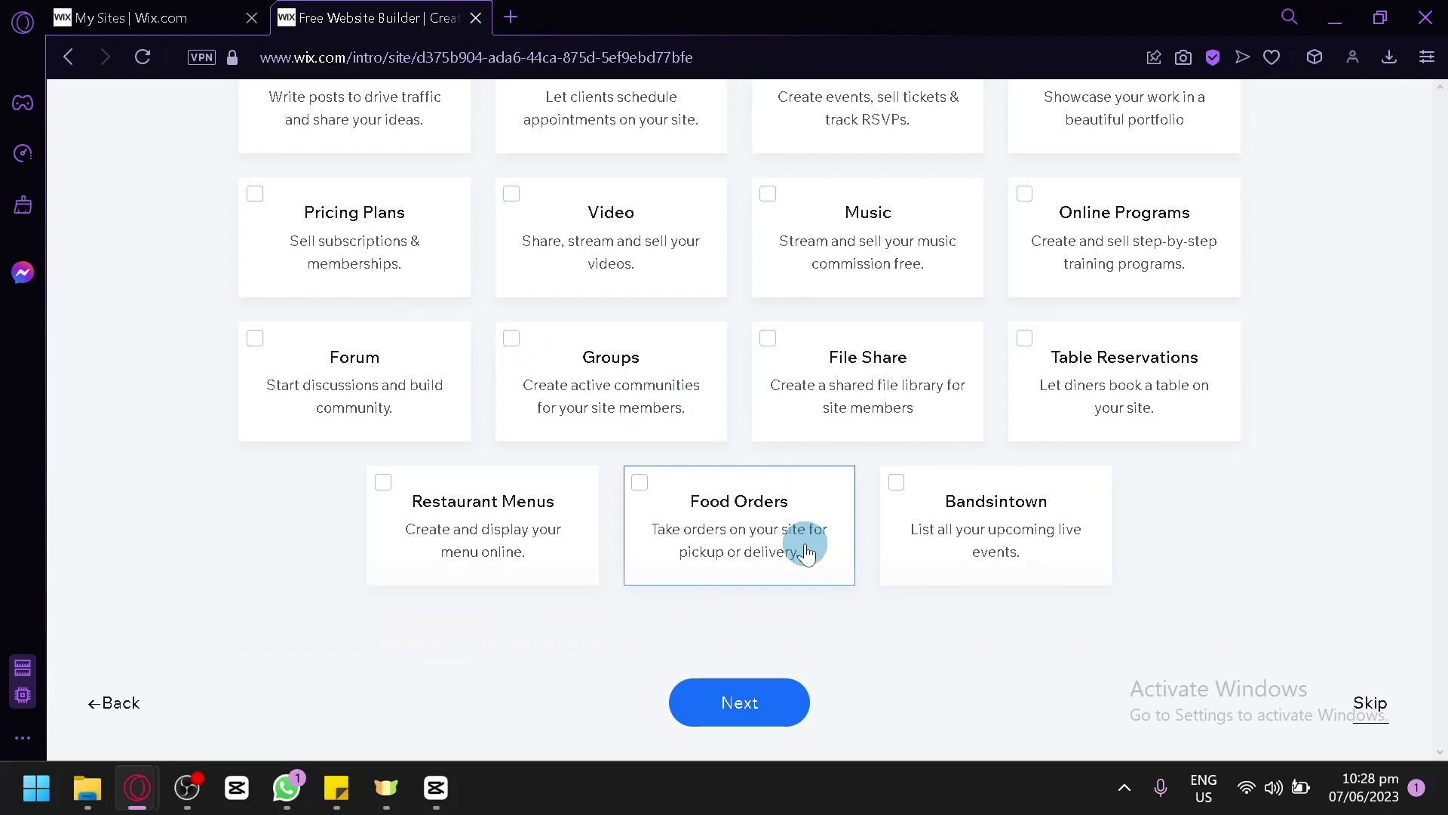
scroll(800, 551, "up", 4)
scroll(769, 528, "up", 3)
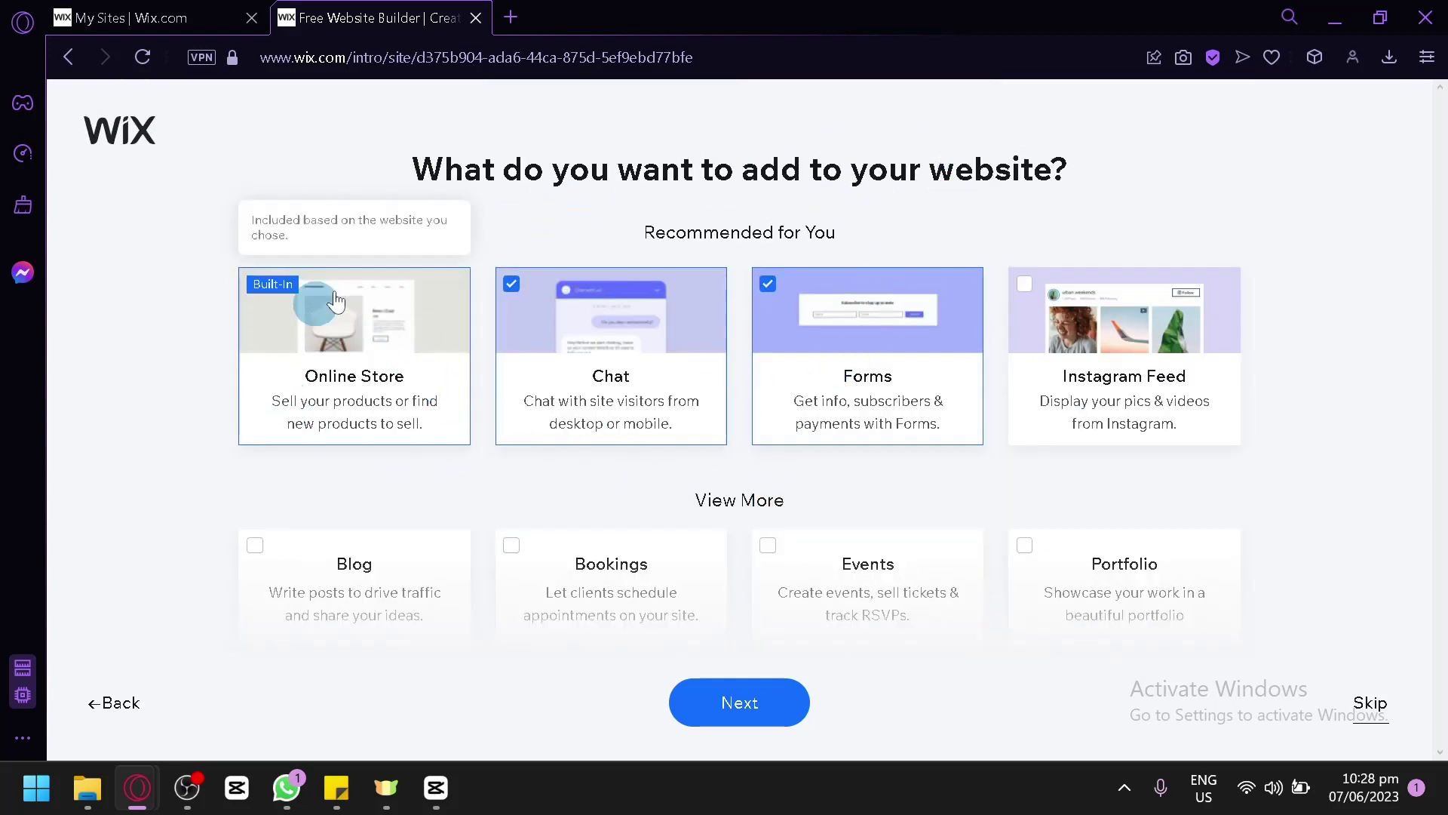
- Confirm the chosen features and choose to begin with a template
left_click(741, 715)
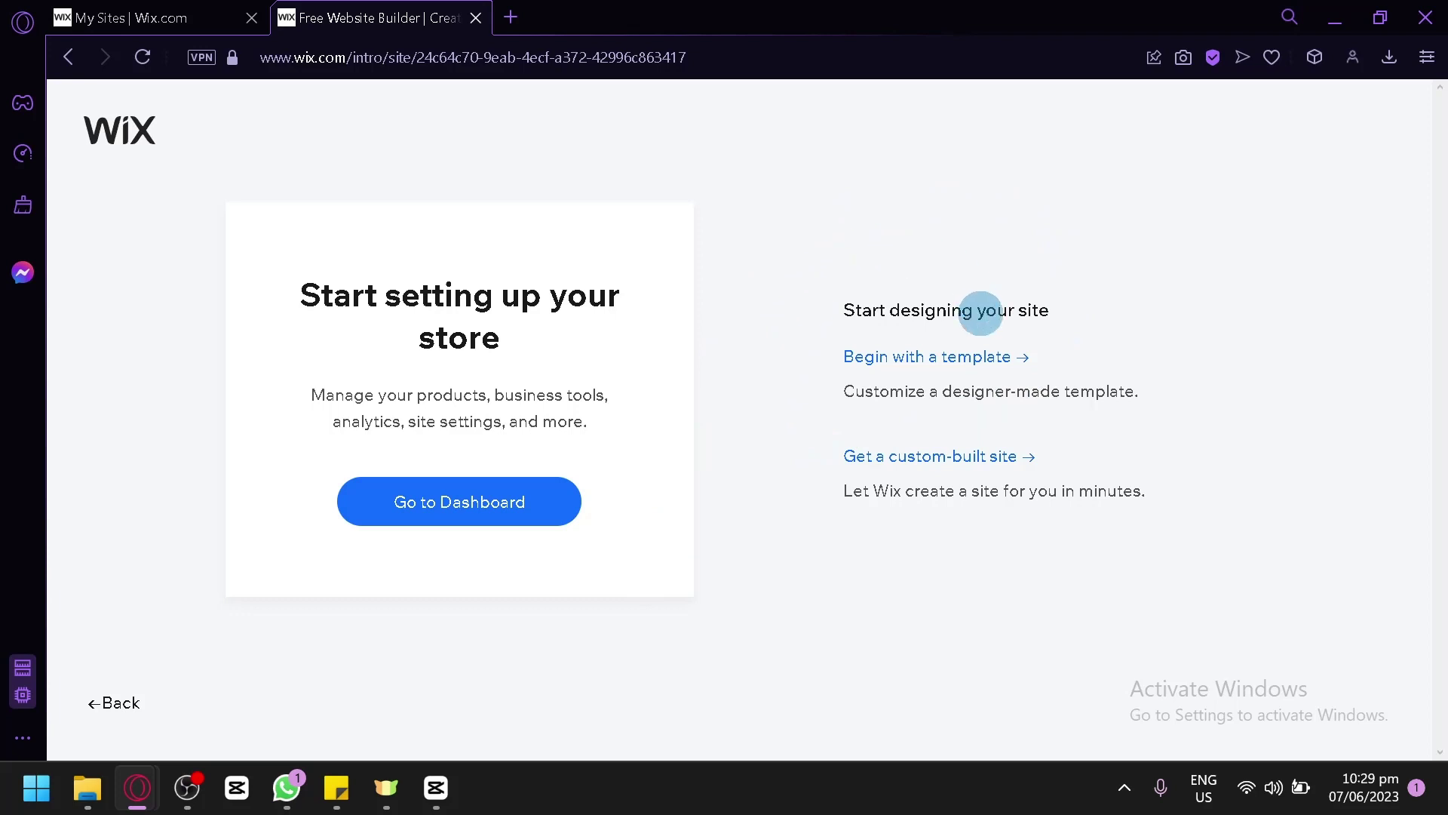
left_click(932, 365)
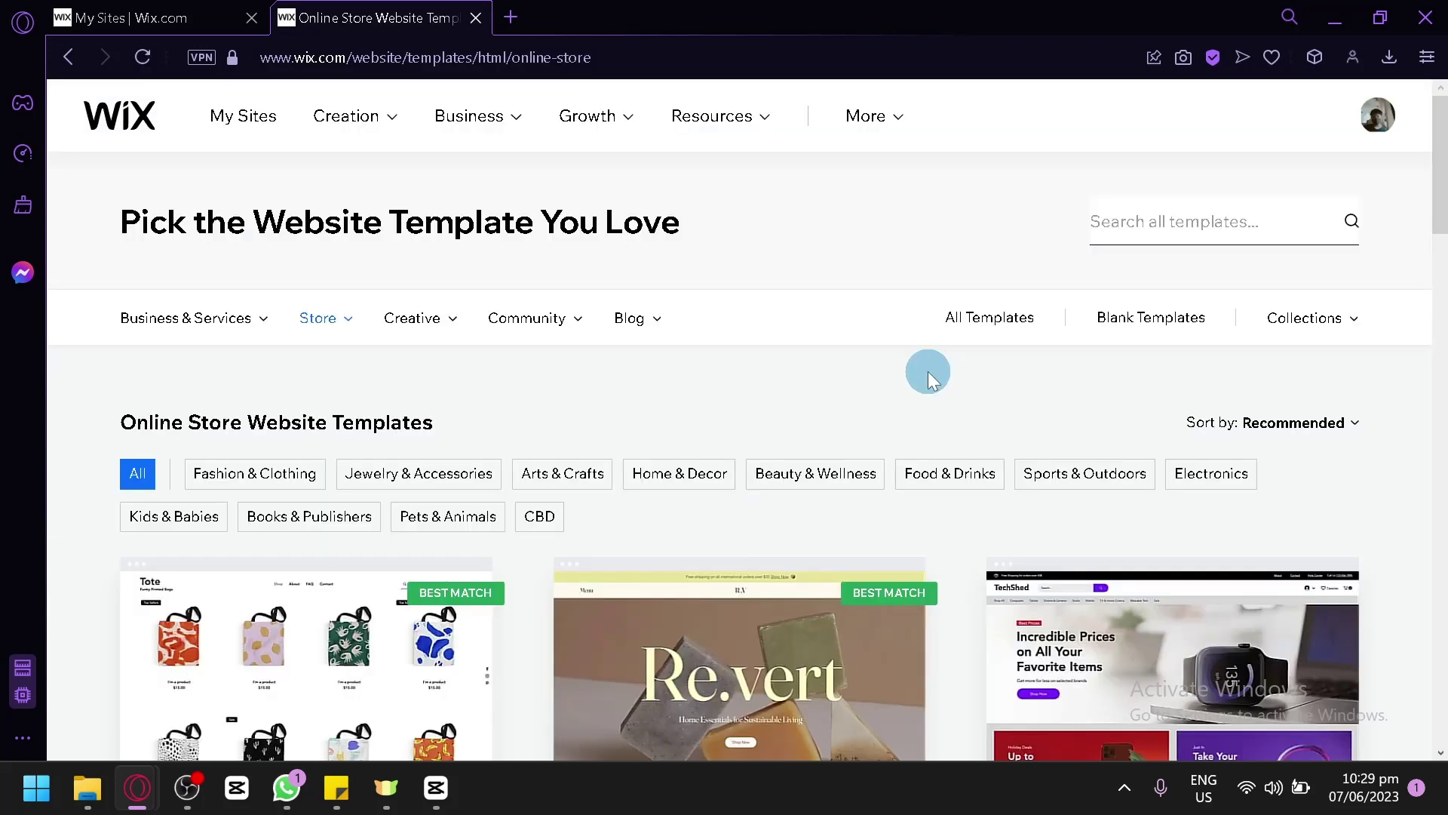
- Browse the store templates and open the Clothing Store template for editing
scroll(928, 371, "down", 3)
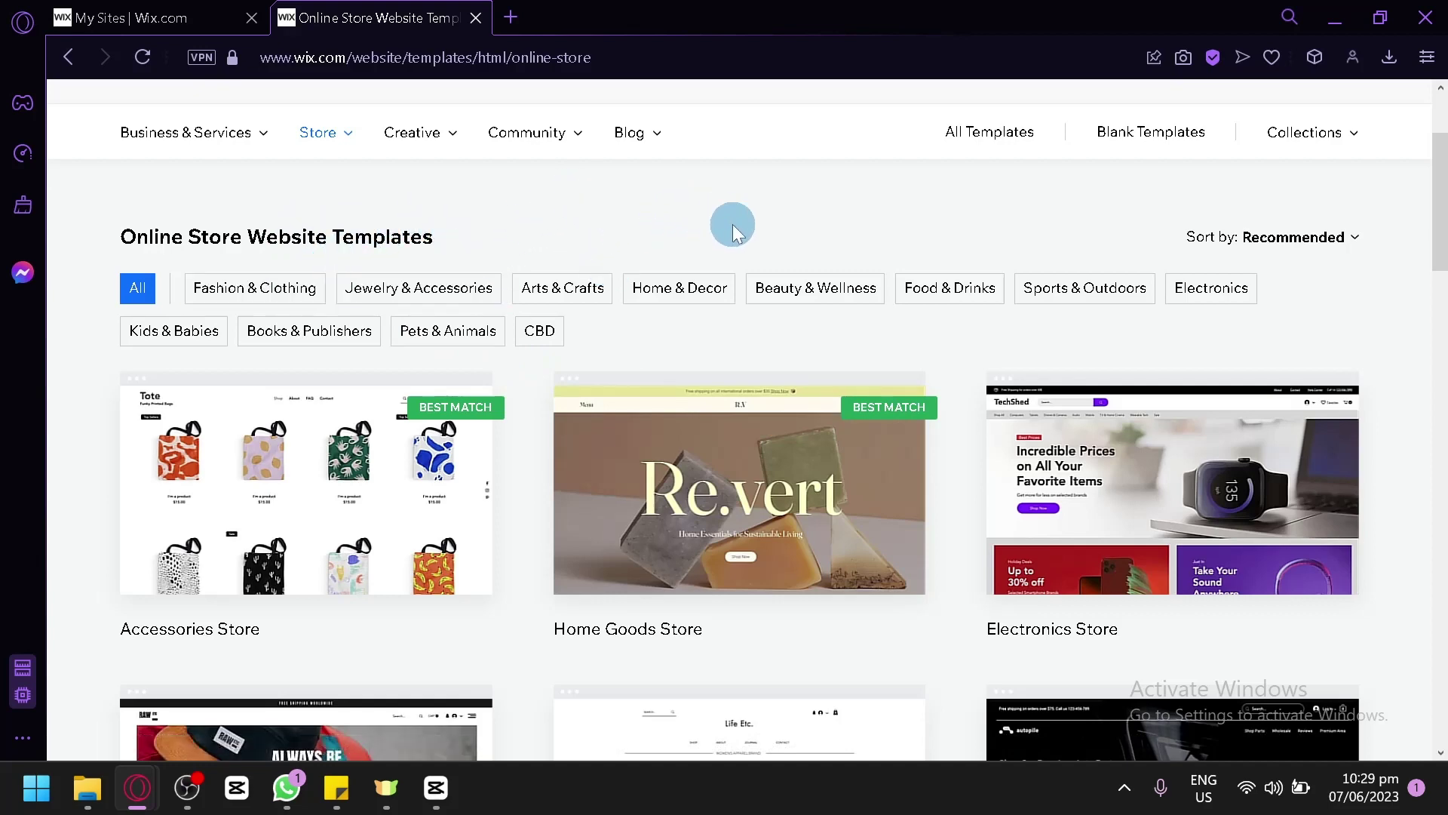
scroll(727, 284, "down", 2)
scroll(739, 313, "down", 6)
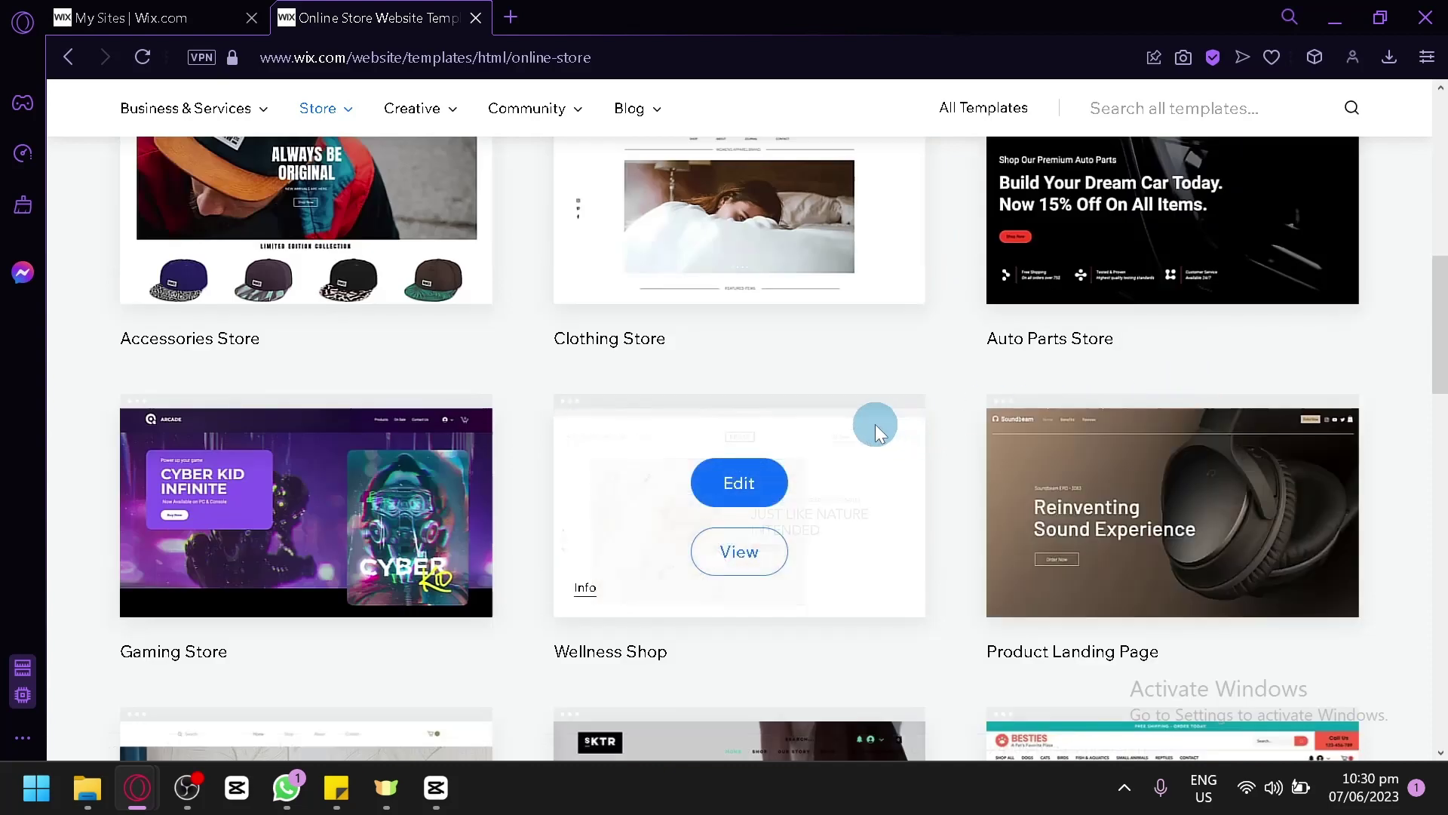
scroll(883, 379, "up", 2)
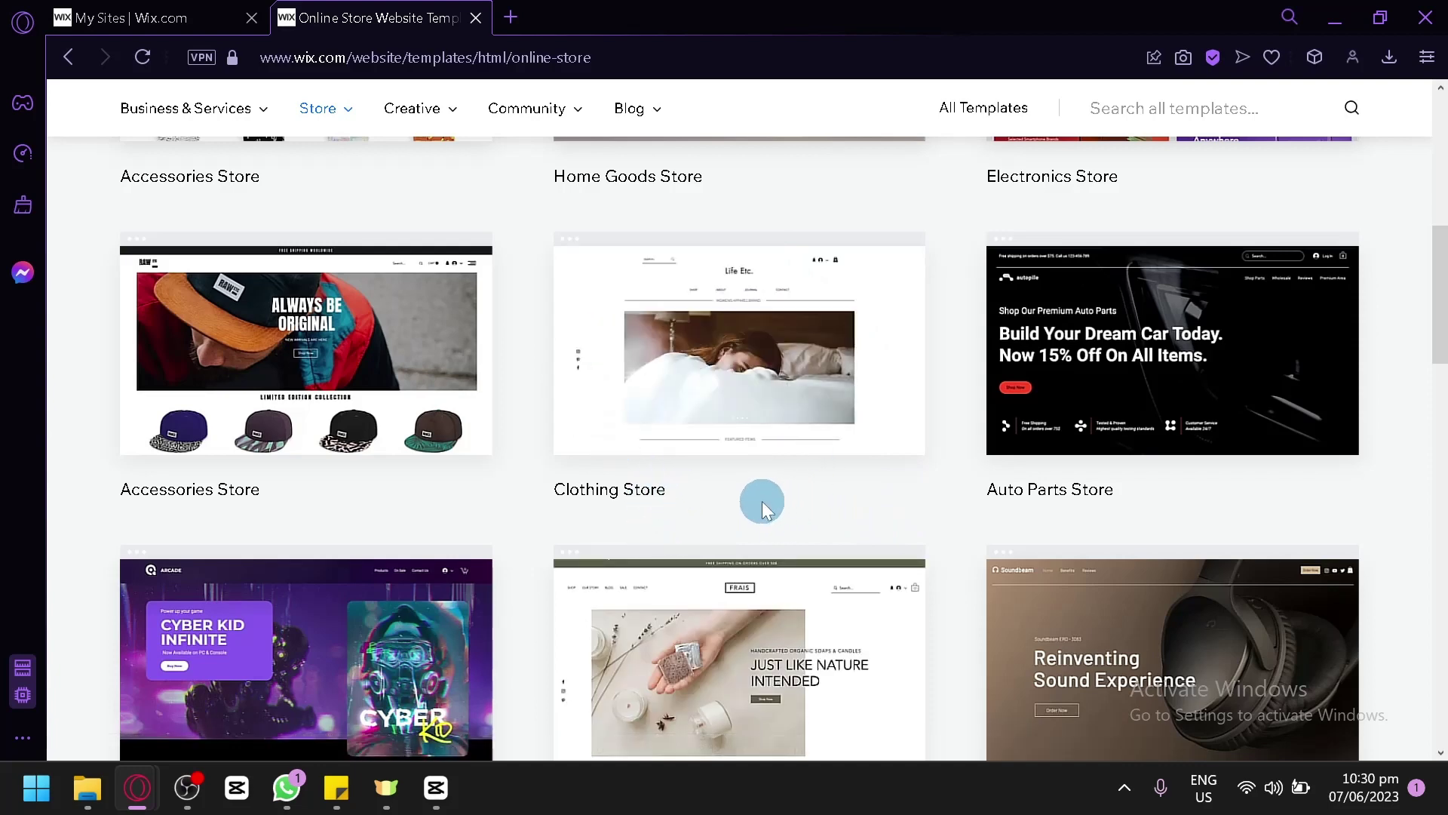
mouse_move(825, 336)
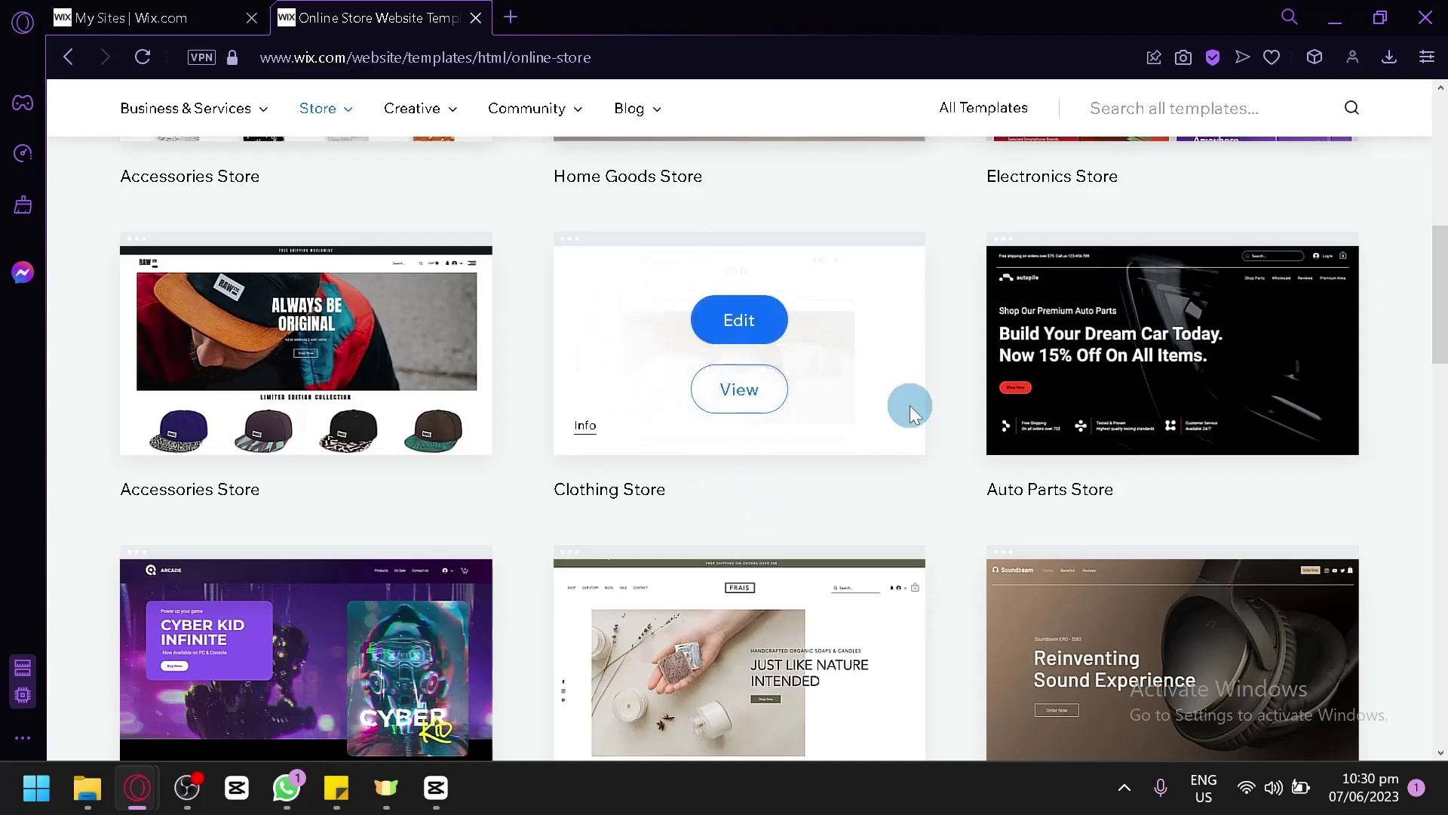
scroll(872, 528, "up", 2)
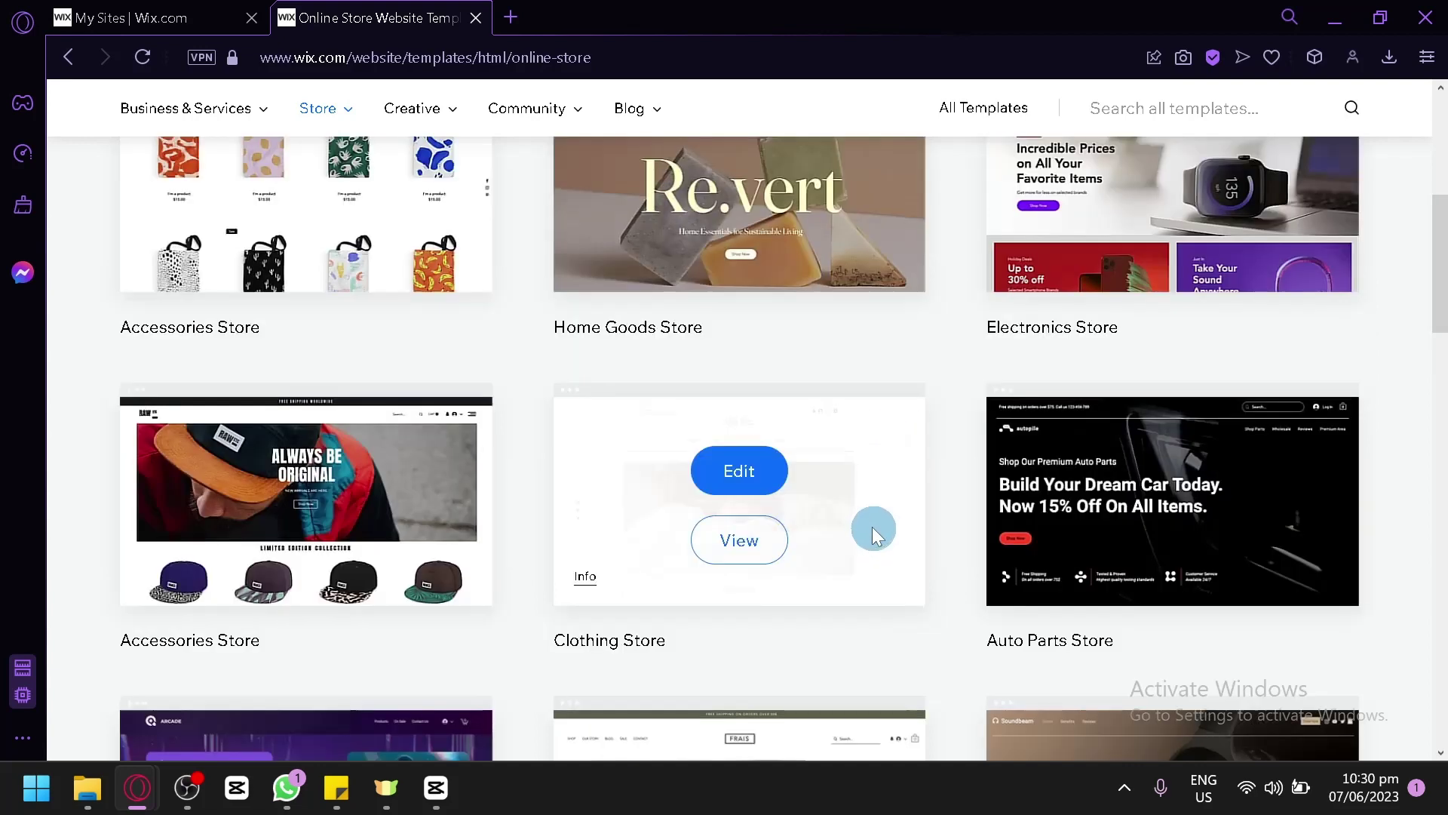
scroll(872, 526, "up", 2)
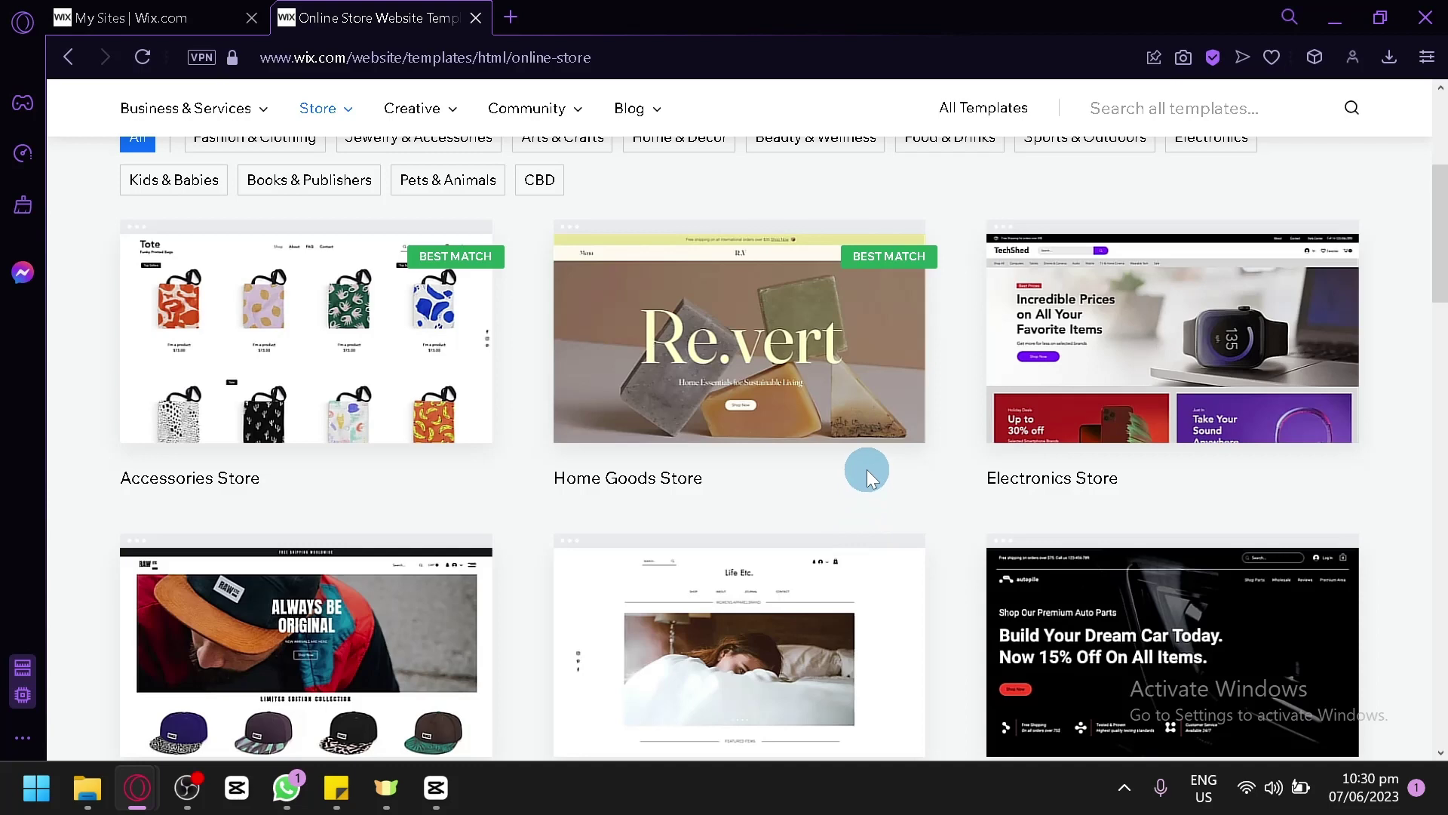
scroll(867, 469, "down", 2)
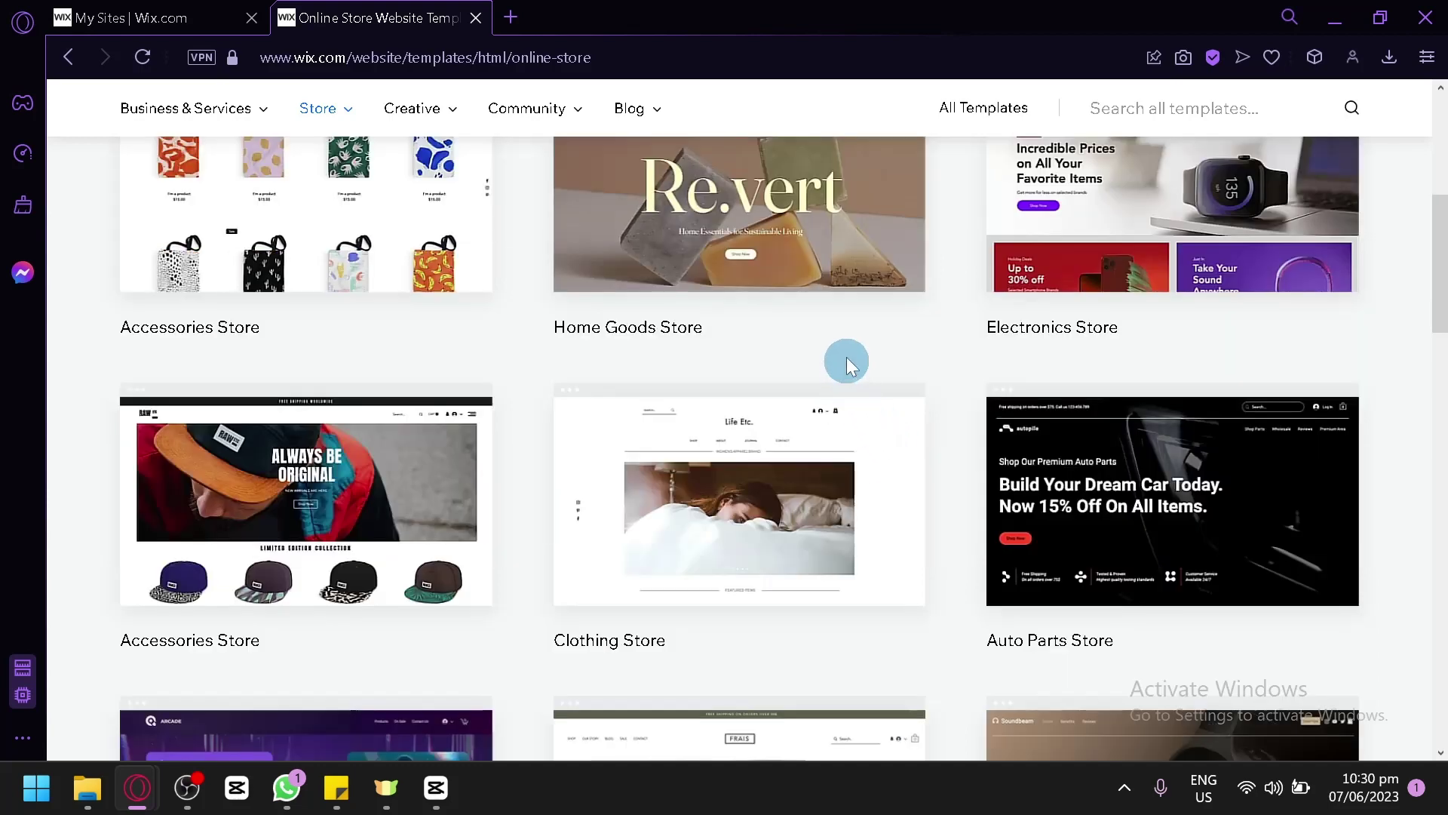
mouse_move(750, 566)
scroll(808, 622, "up", 4)
scroll(808, 626, "down", 4)
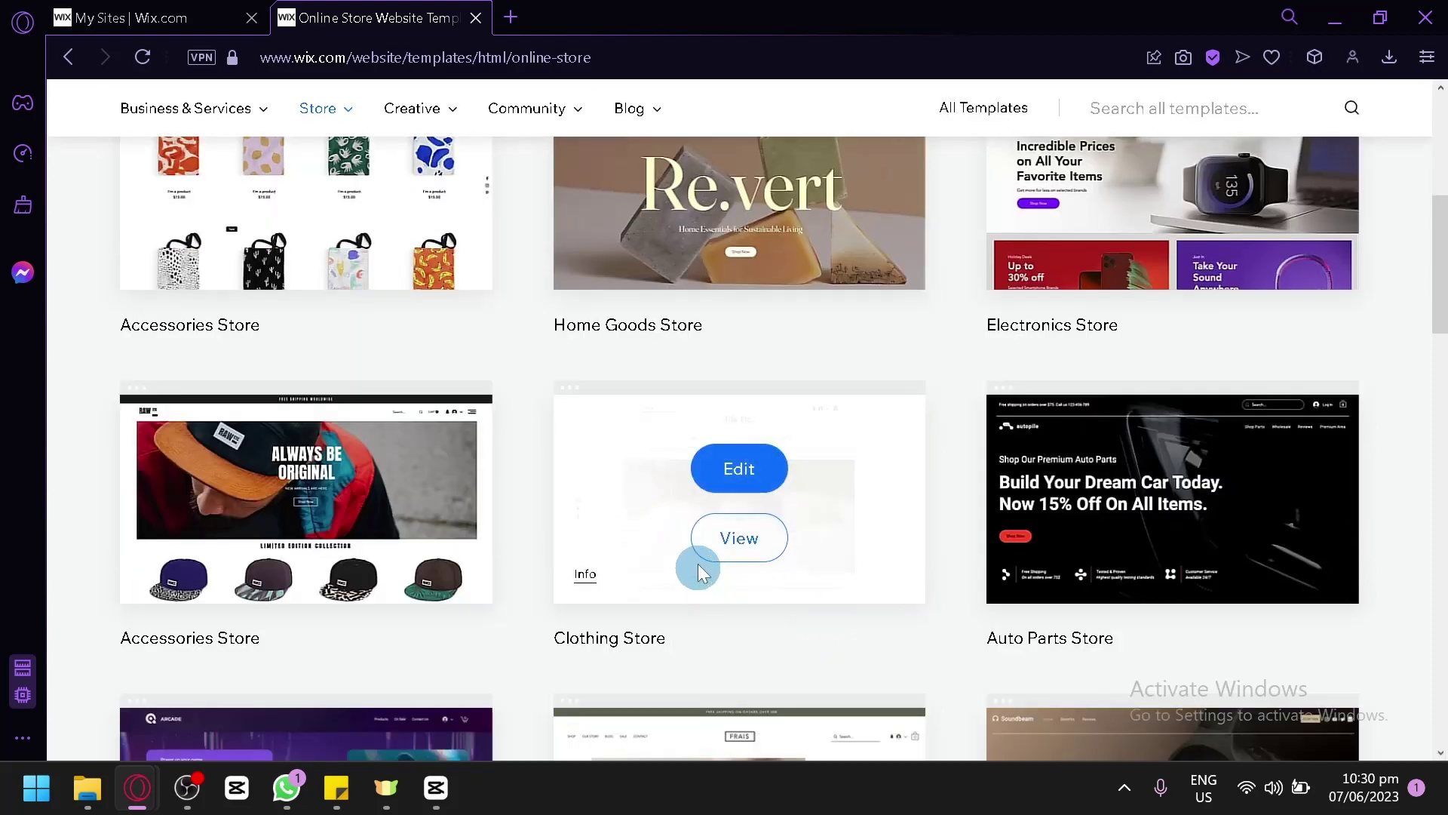
left_click(723, 490)
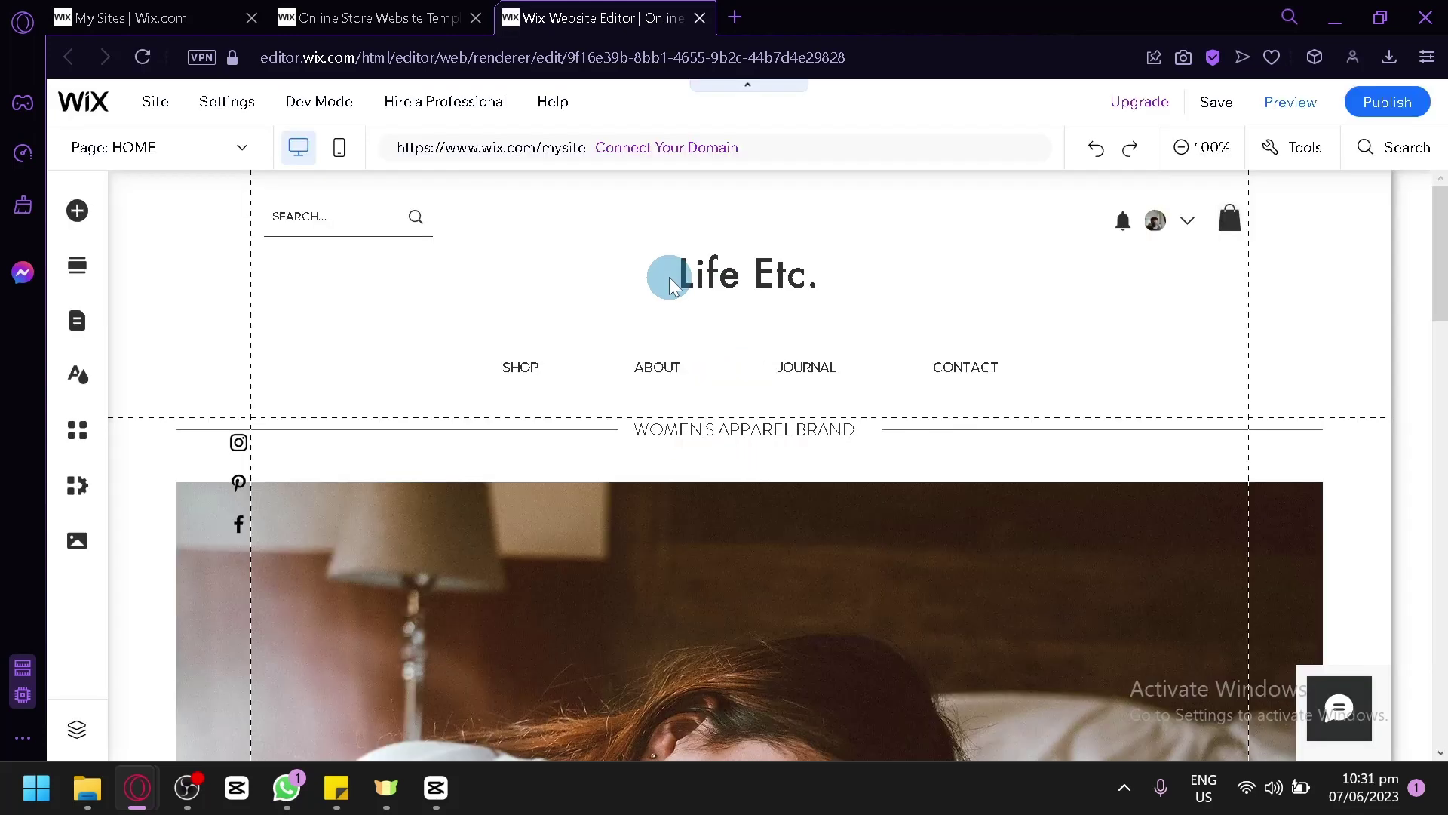
- Exit the overview and scroll to Featured Items showing Lola Pants, Tote Bag and Anna Blouse
scroll(672, 288, "down", 3)
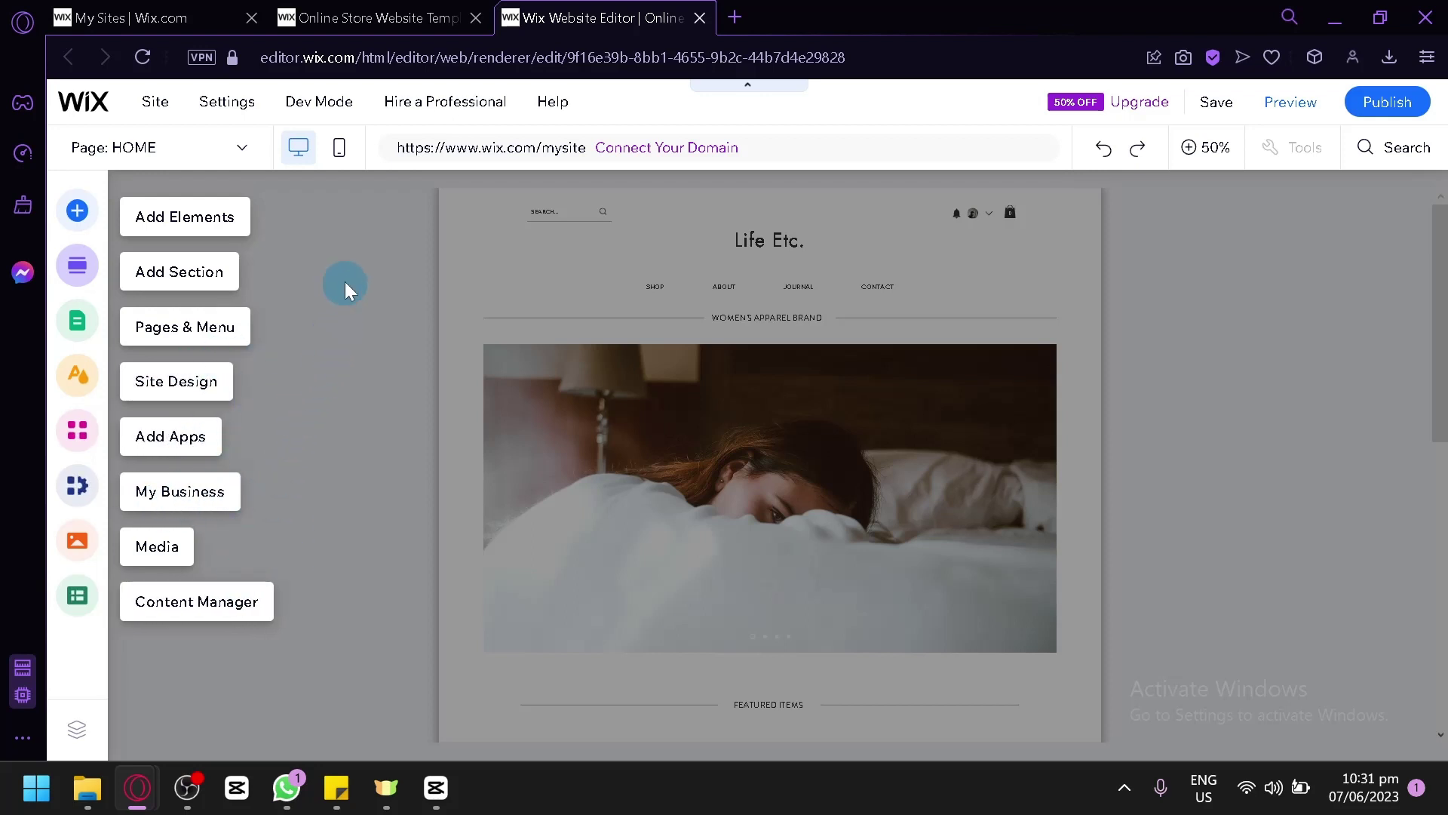
left_click(397, 365)
scroll(833, 388, "down", 10)
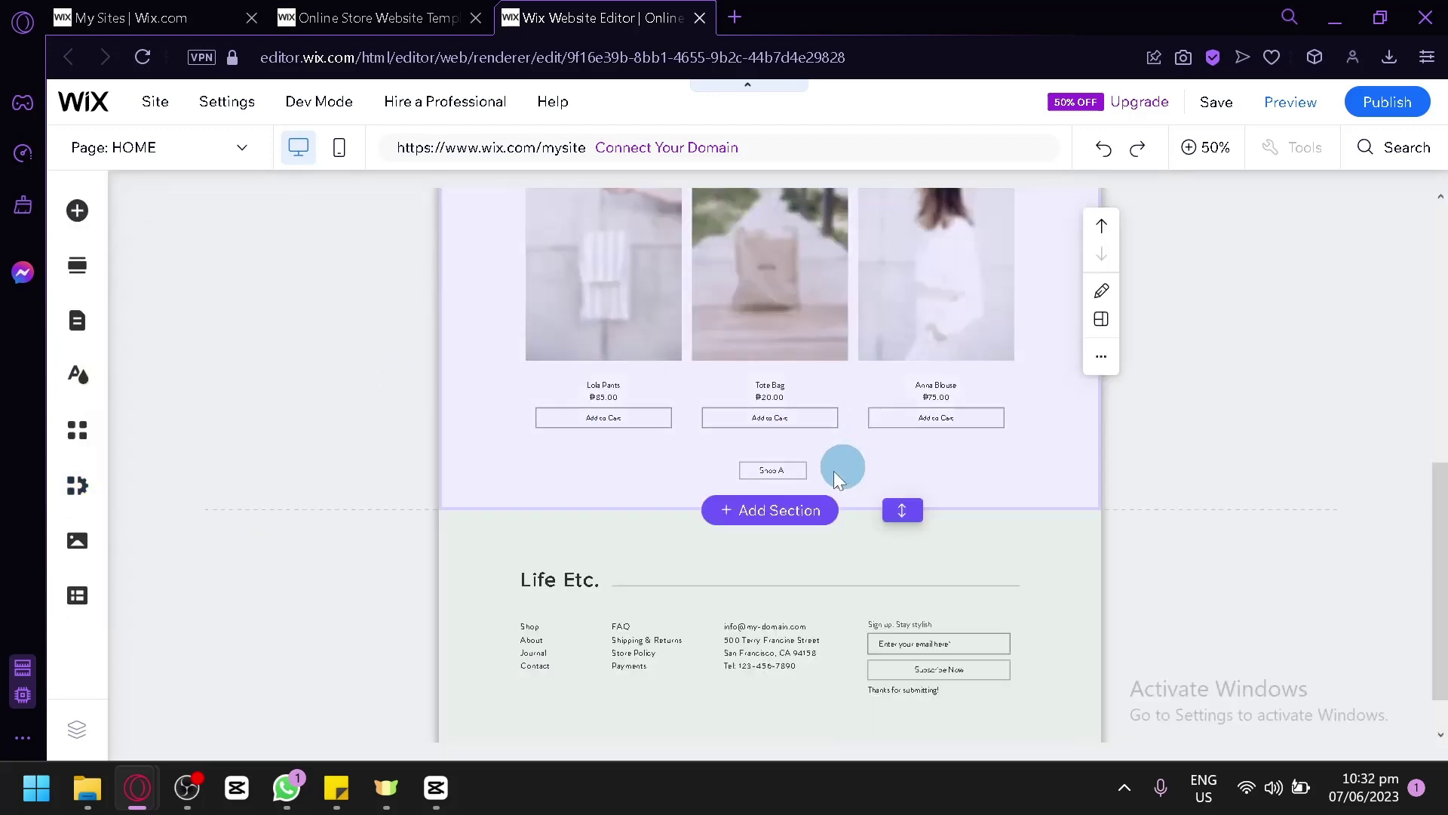
scroll(668, 338, "up", 10)
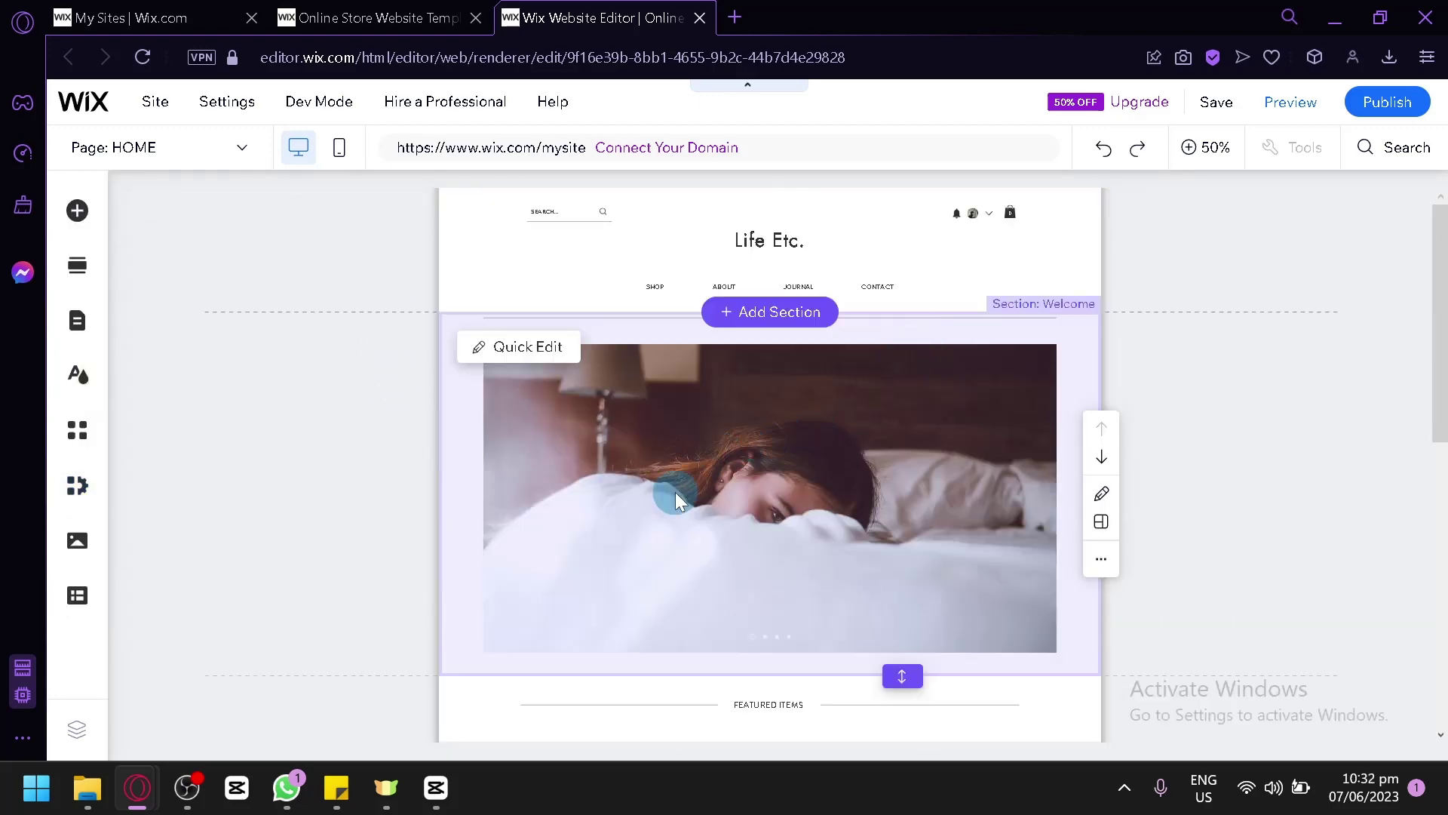
scroll(690, 463, "down", 3)
scroll(690, 459, "up", 3)
scroll(583, 425, "down", 3)
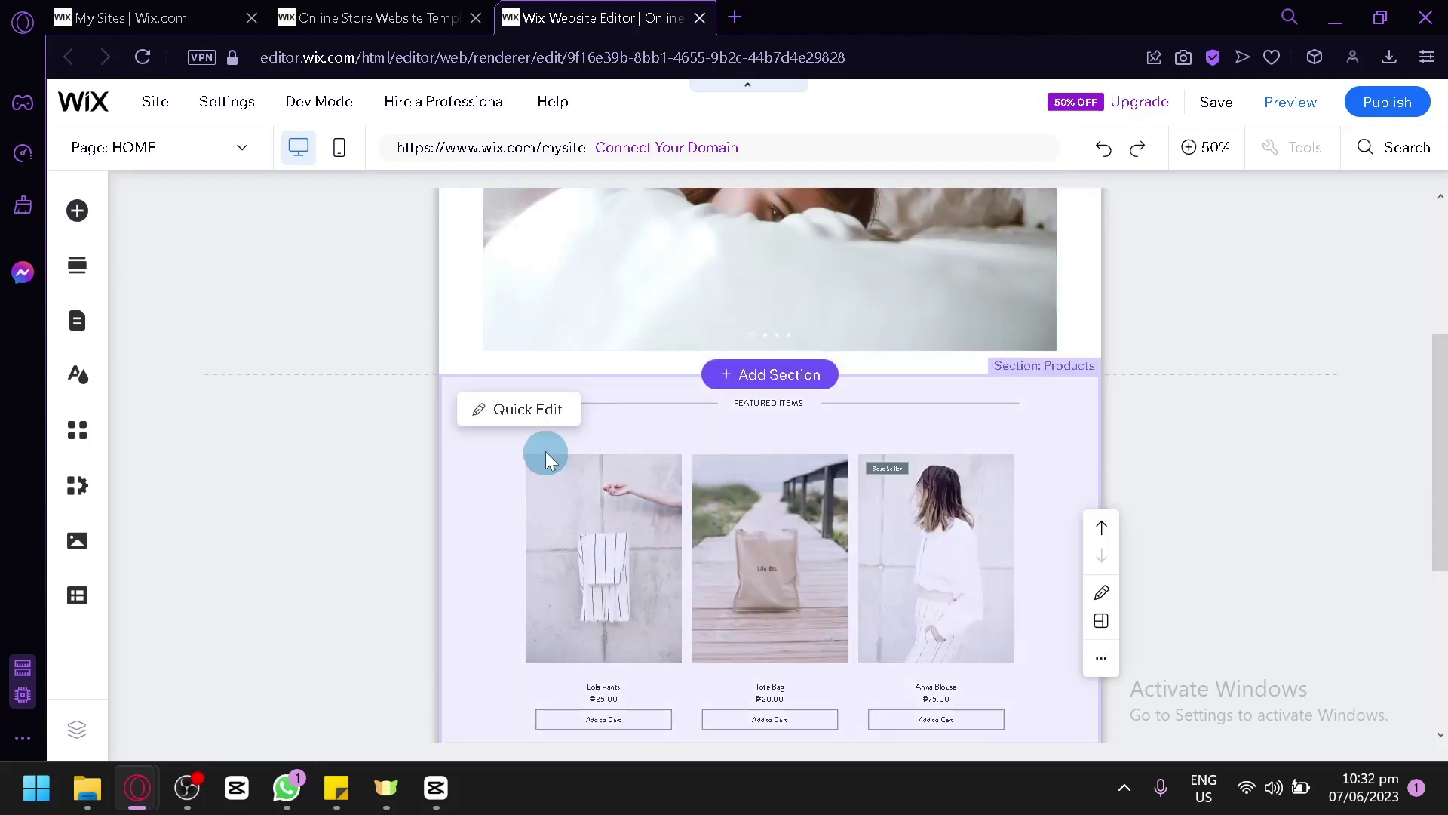
scroll(604, 437, "down", 2)
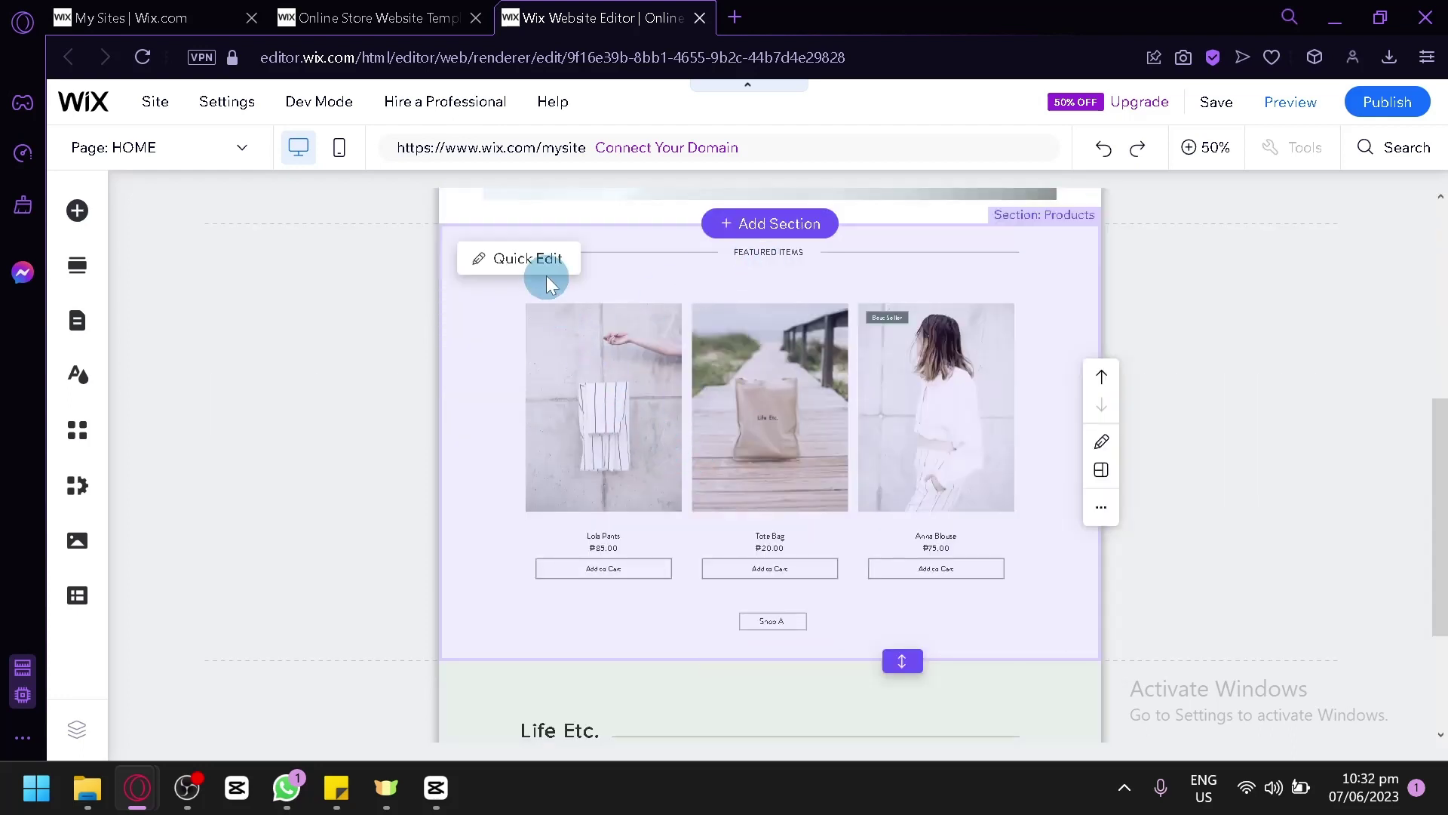
- Open Quick Edit for the Featured Items section, then its Grid Gallery settings
left_click(528, 259)
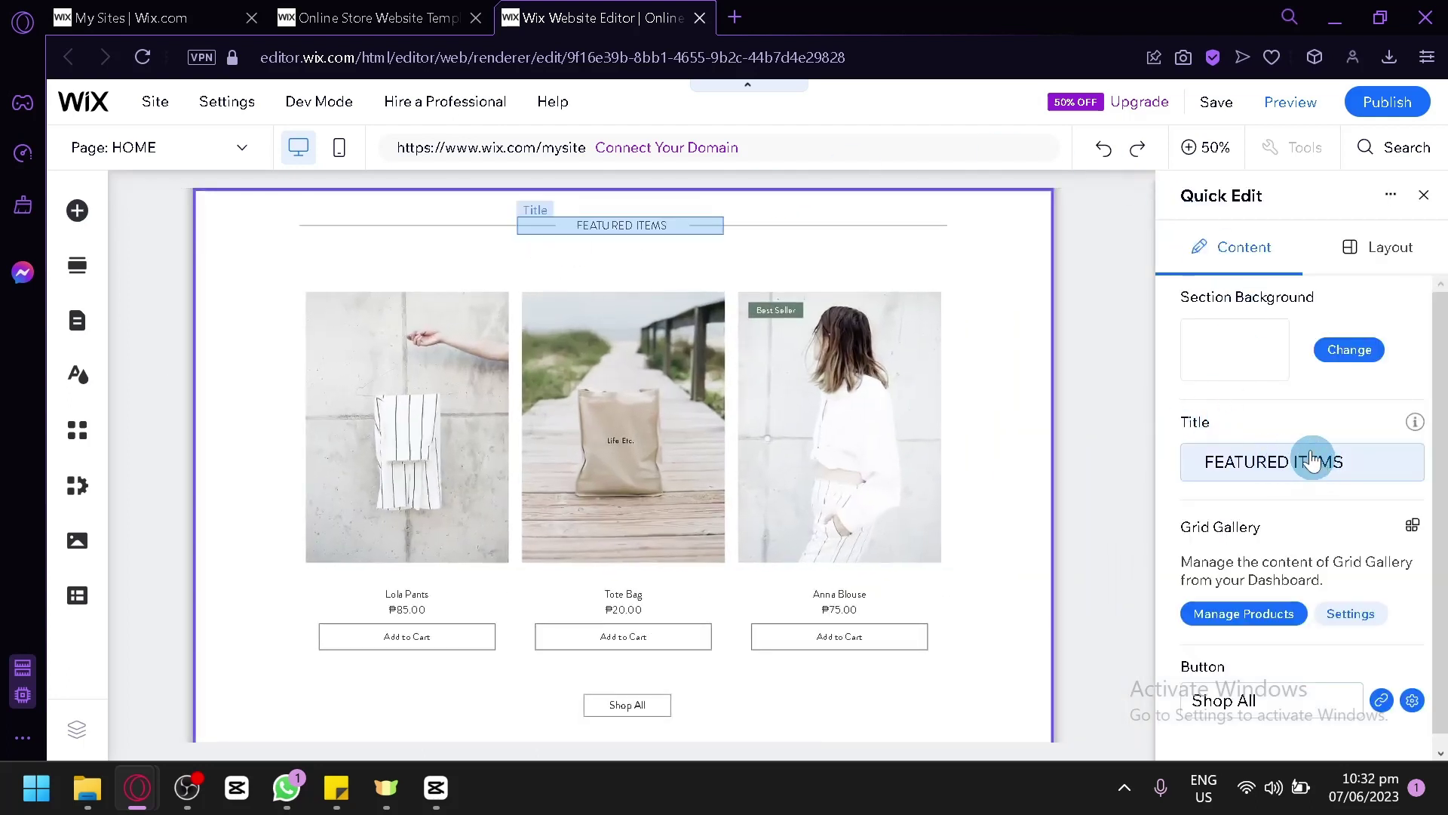
scroll(1241, 358, "down", 1)
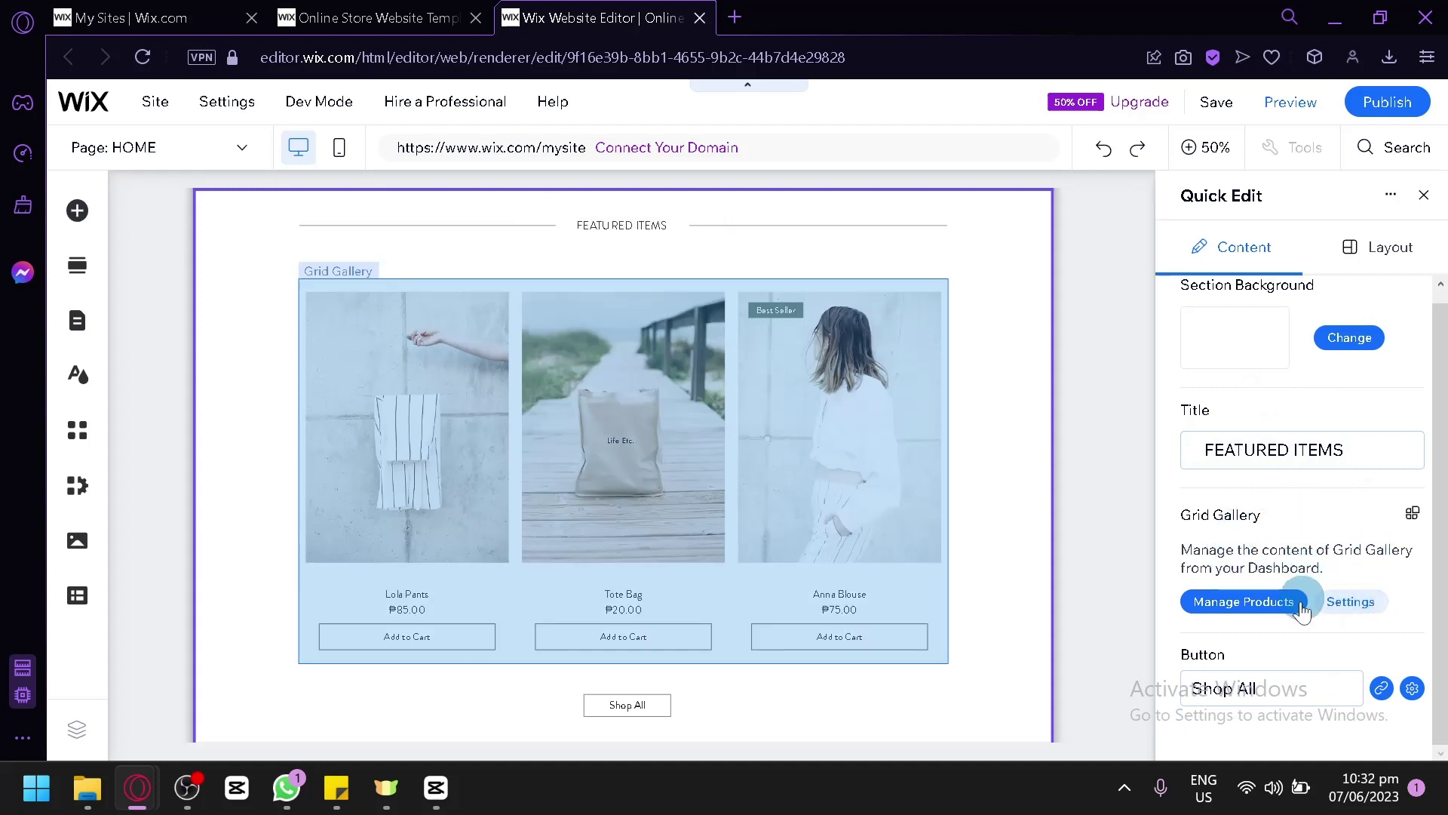
left_click(1266, 610)
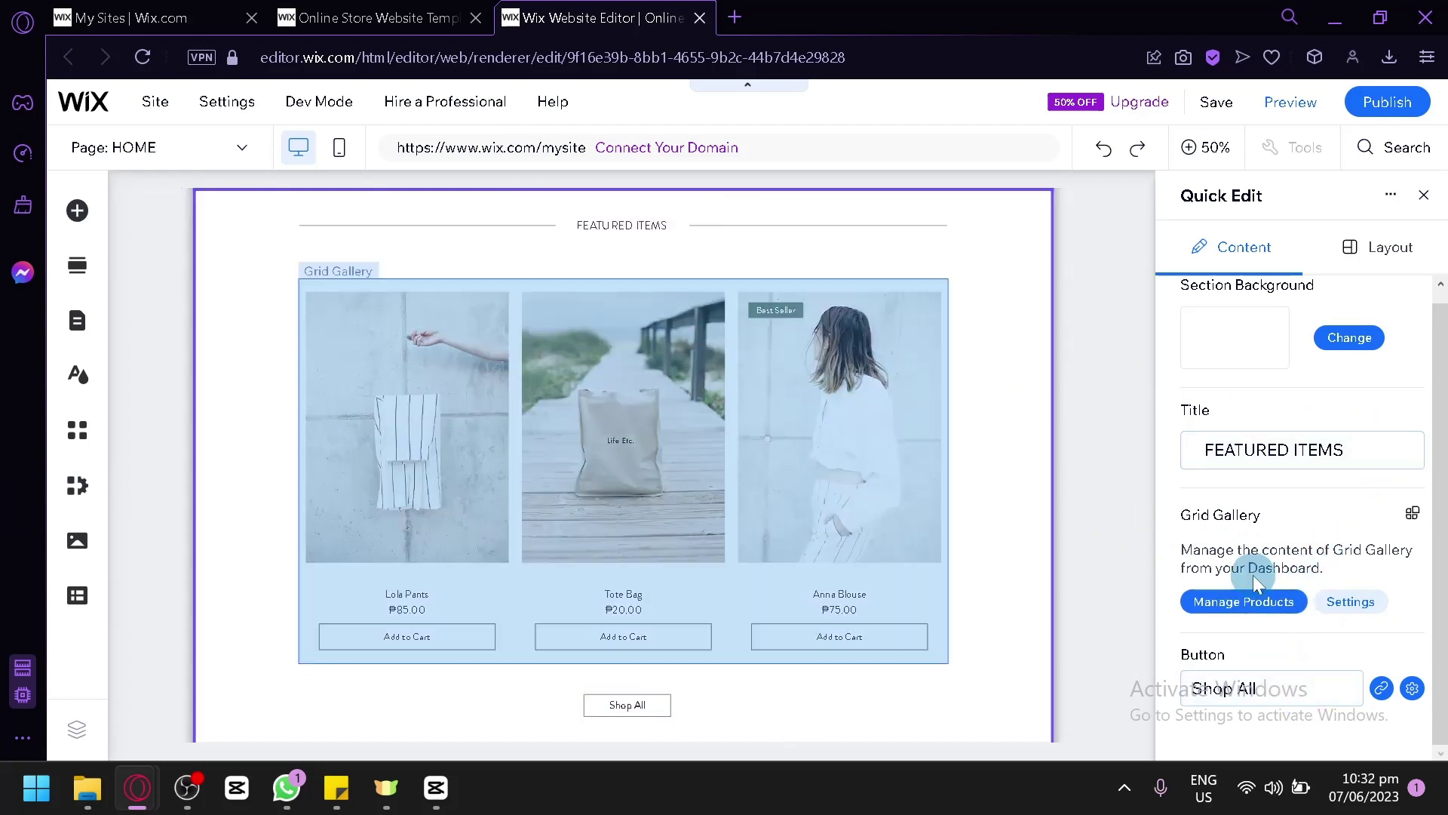
left_click(1349, 603)
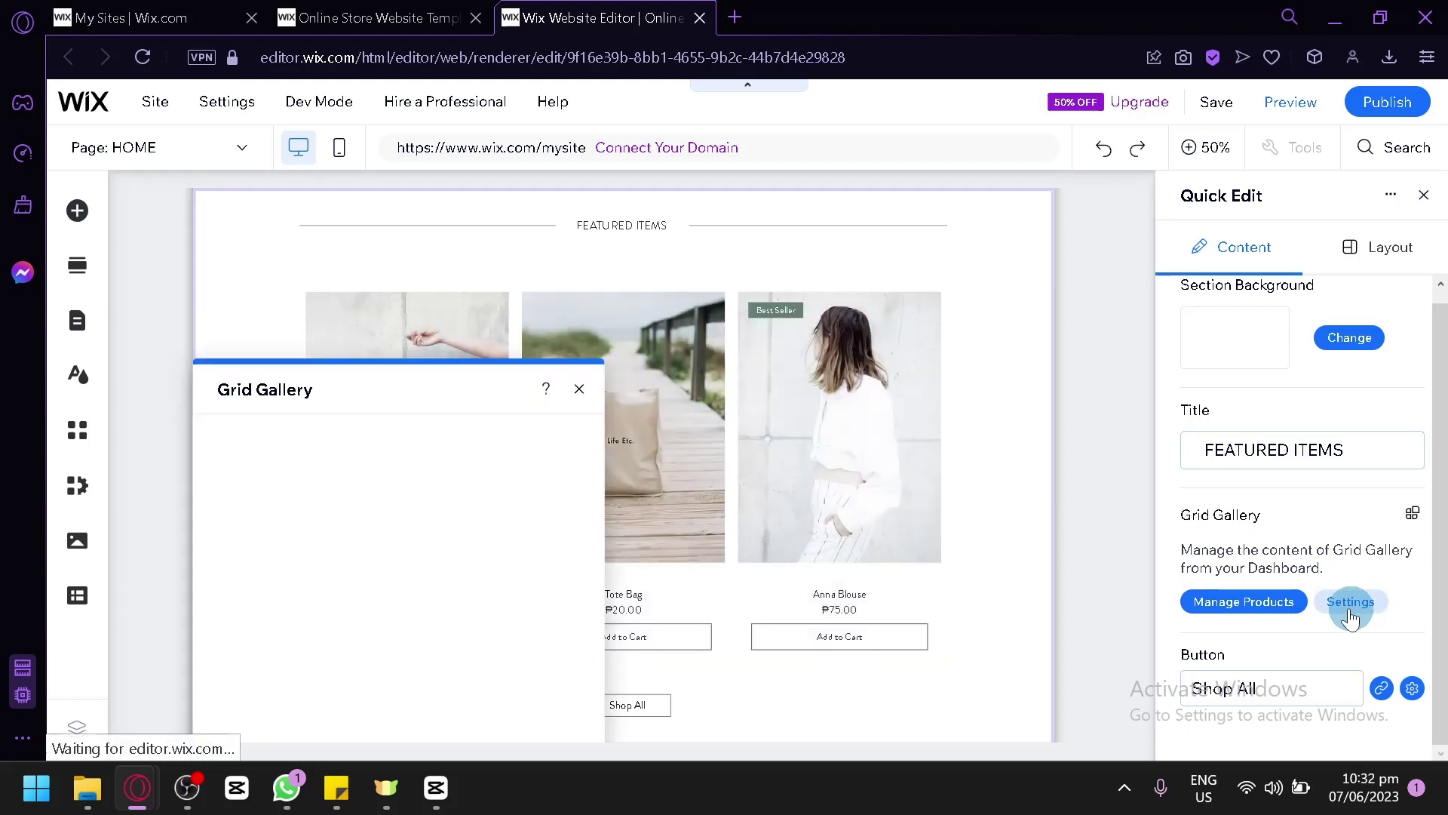
left_click(1270, 604)
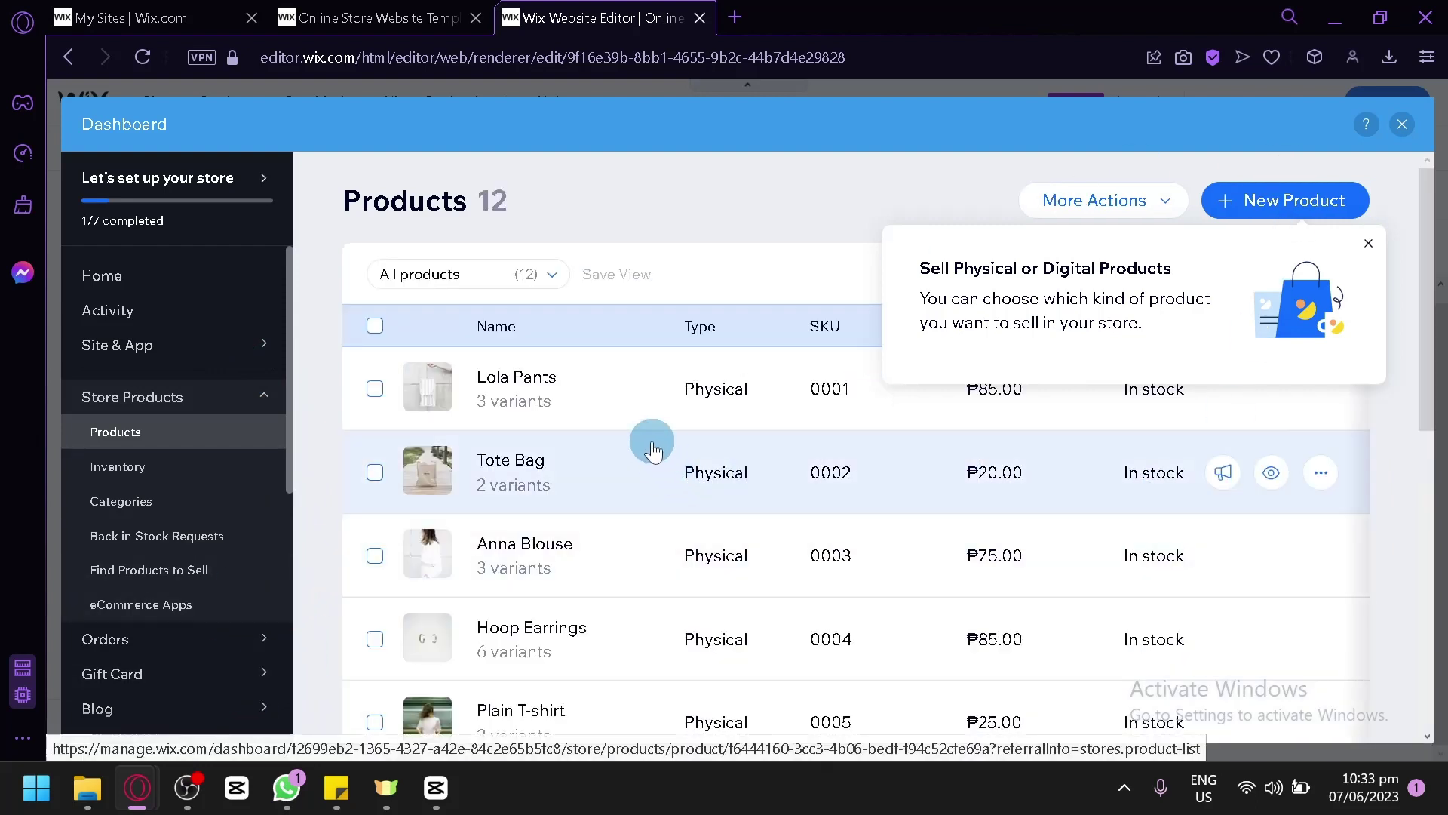
scroll(900, 462, "down", 5)
scroll(896, 466, "up", 5)
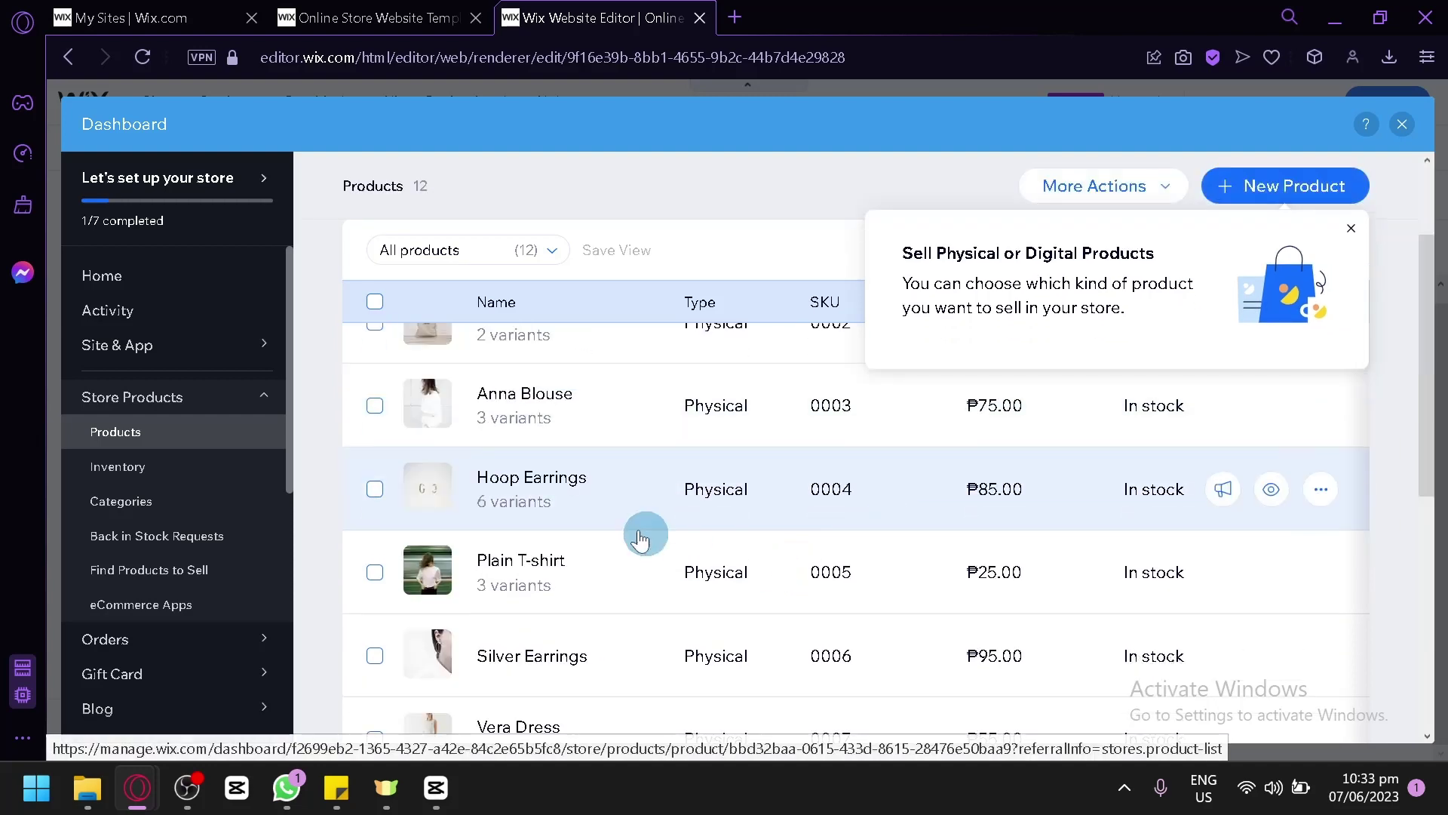
scroll(834, 495, "down", 5)
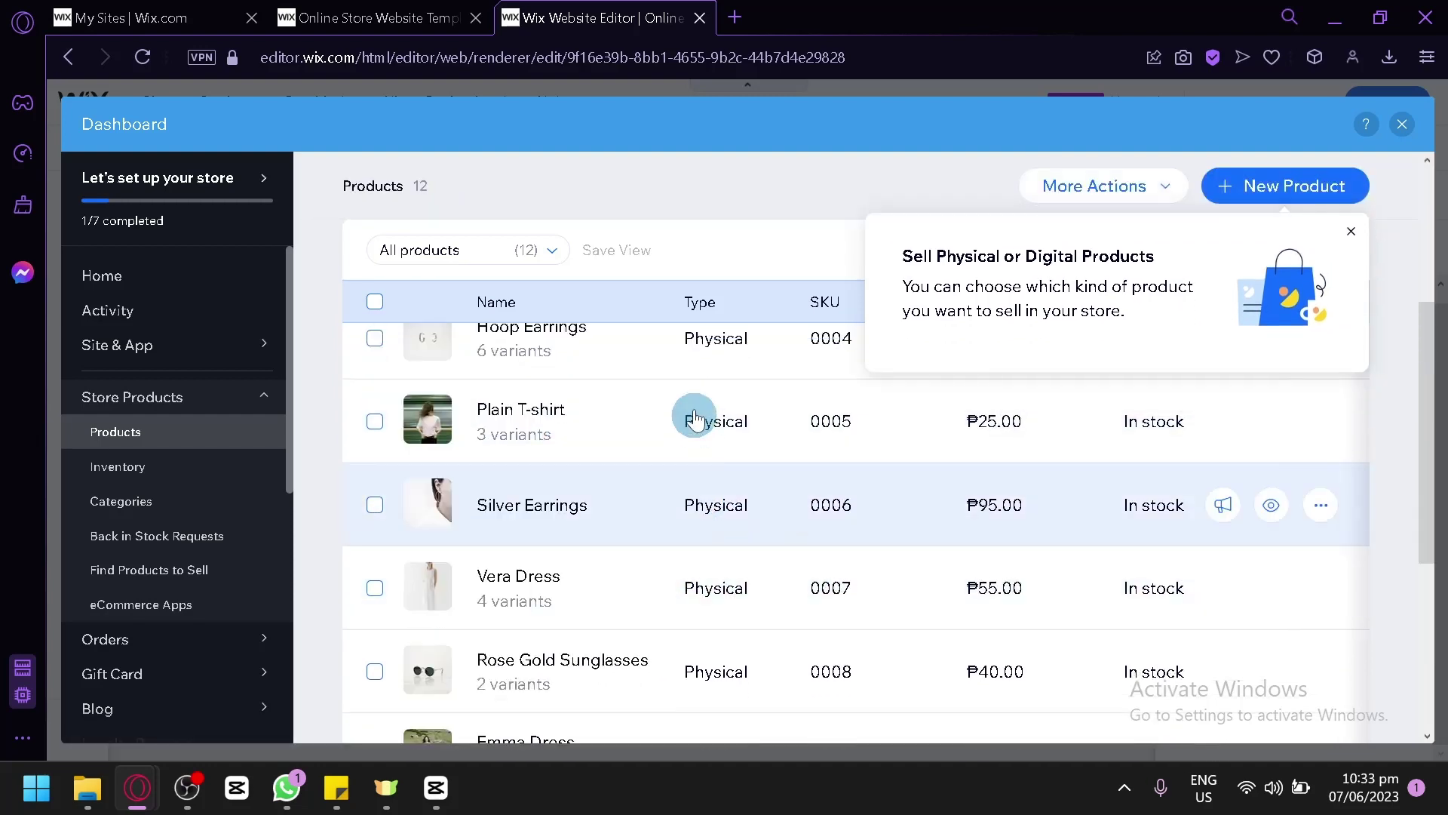
scroll(754, 422, "down", 3)
scroll(740, 443, "up", 8)
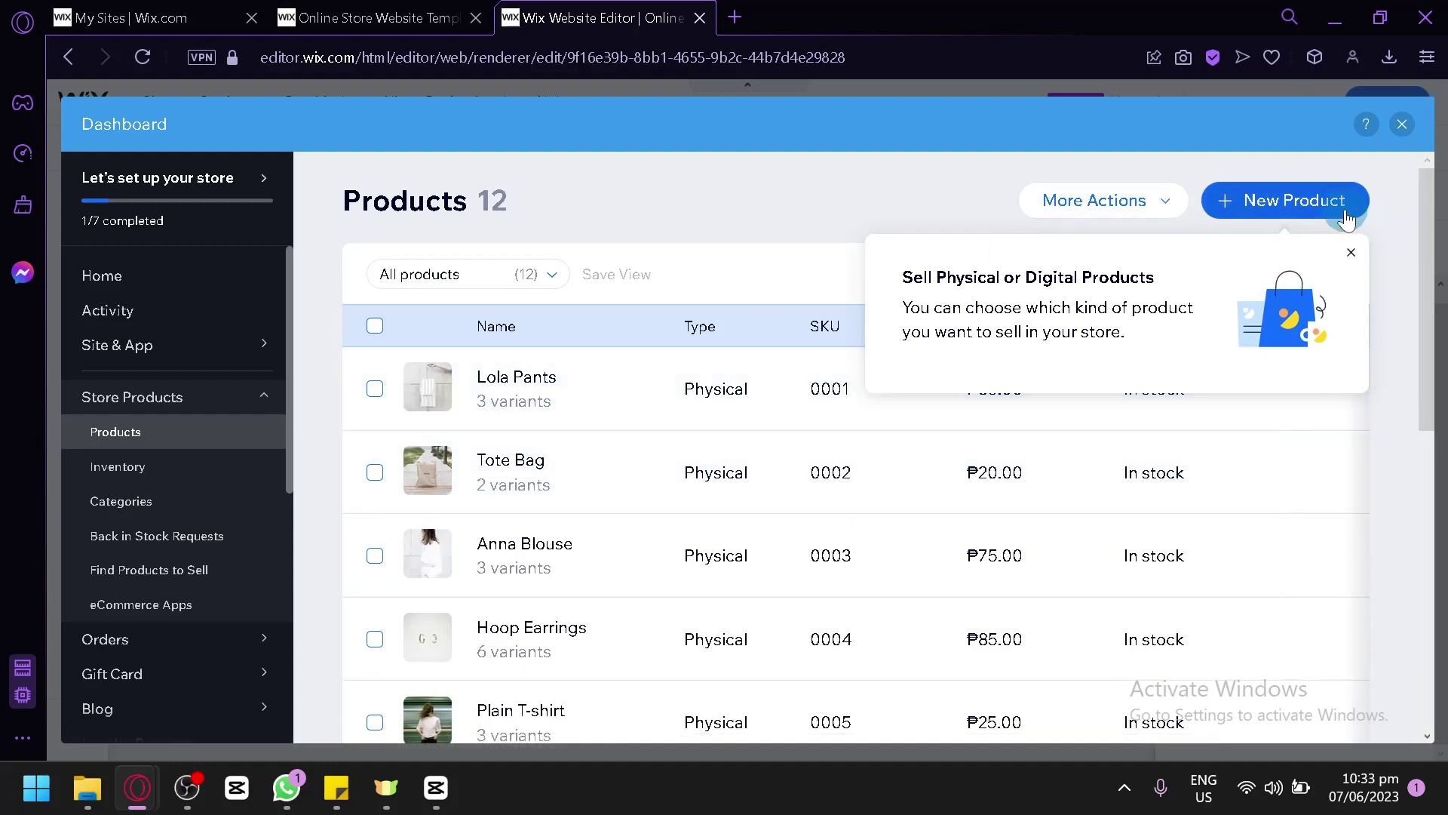
- Close the store dashboard and return the page to full size
left_click(1401, 126)
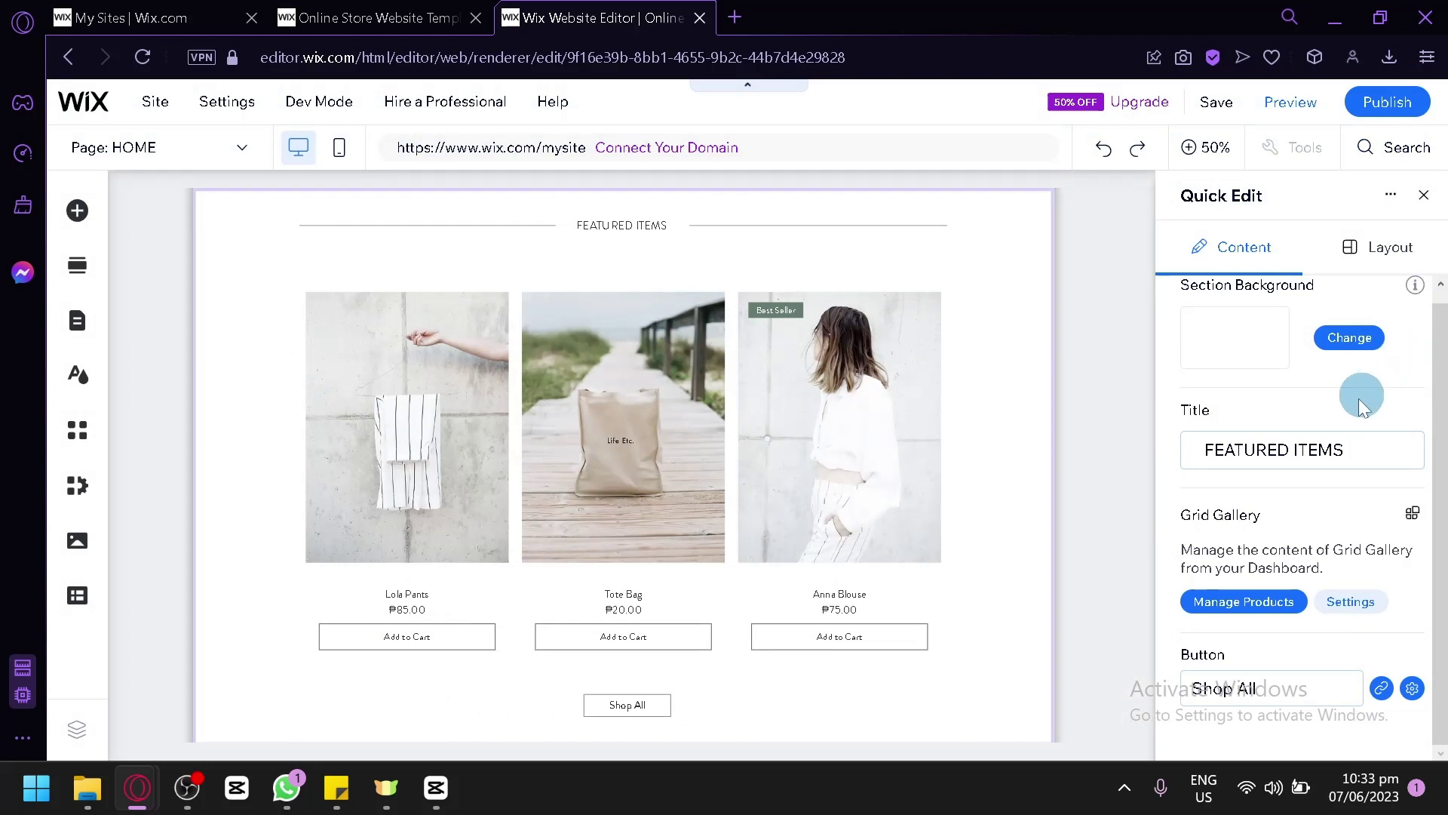
scroll(730, 369, "up", 4)
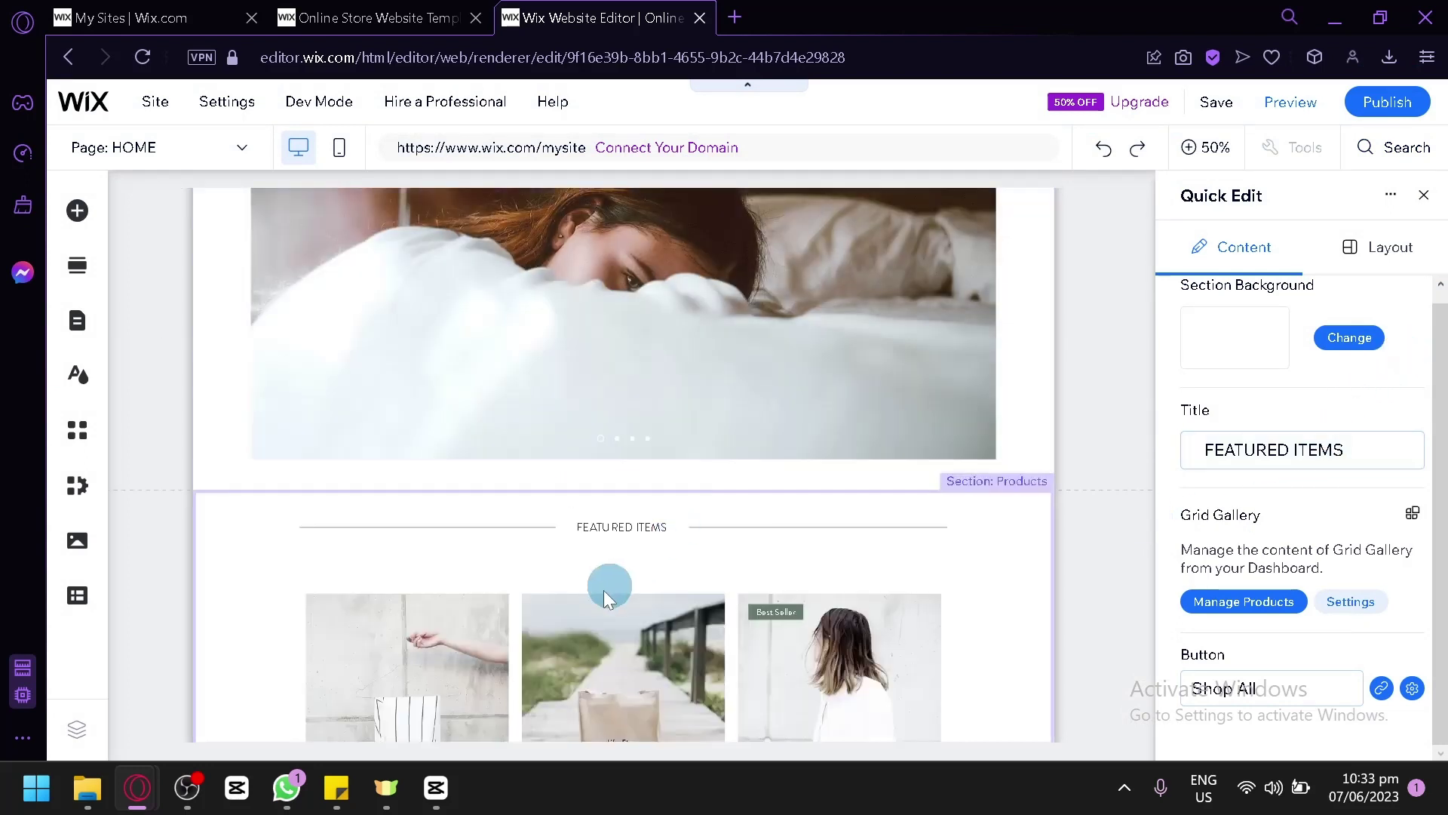
left_click(77, 210)
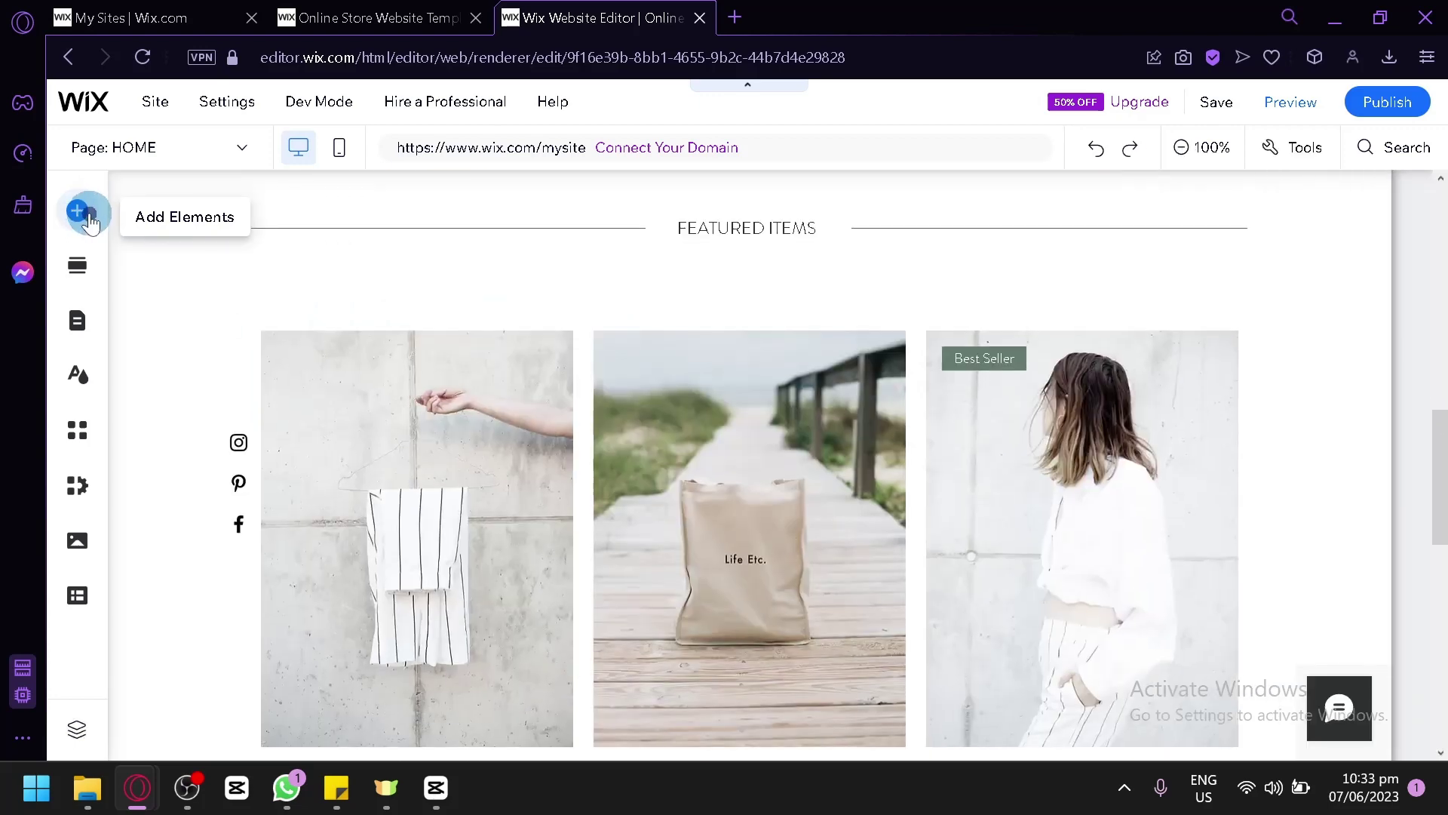
left_click(80, 211)
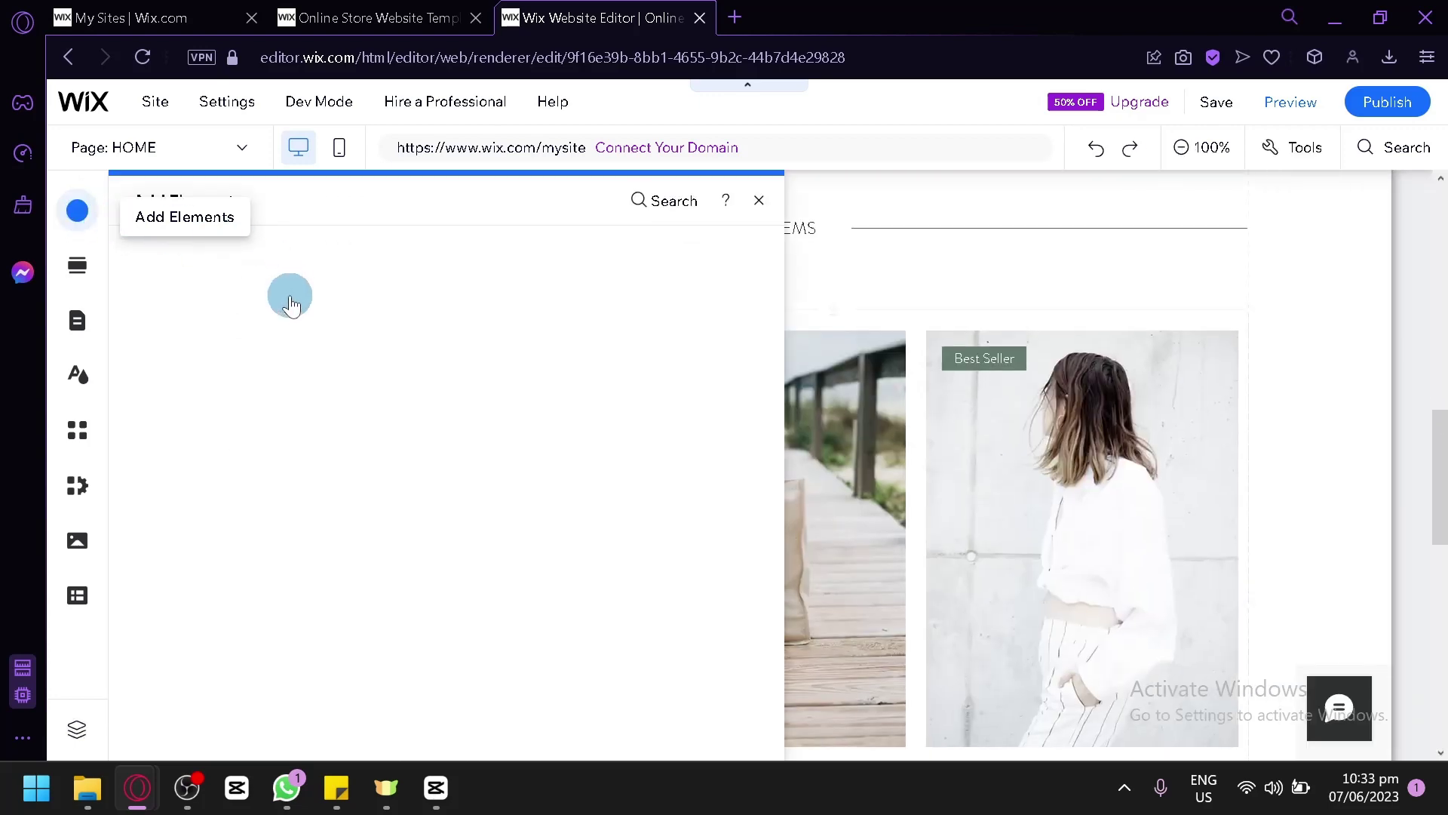
left_click(72, 211)
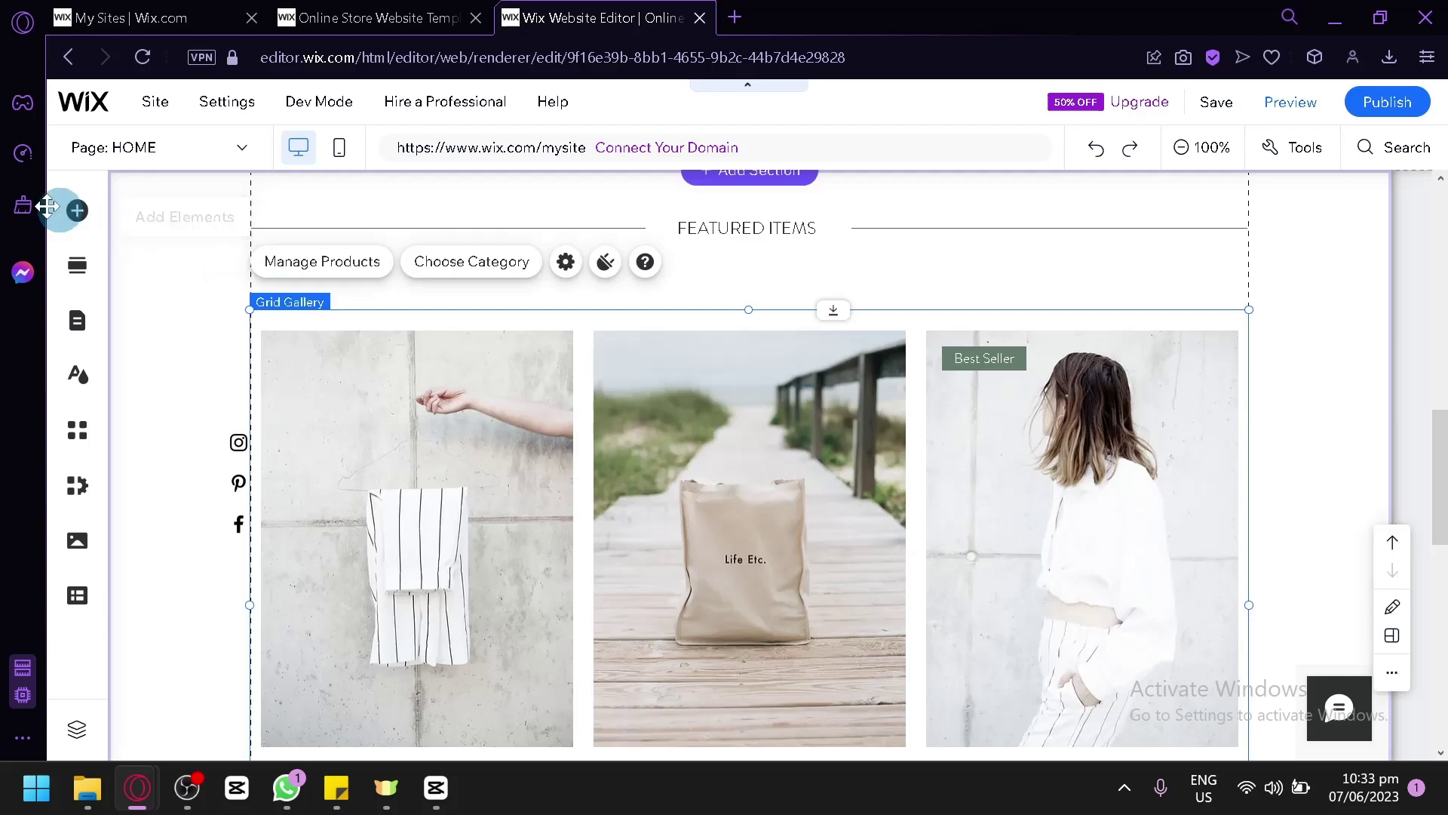
- Add a Featured button from the Button elements onto the page above the gallery
left_click(92, 229)
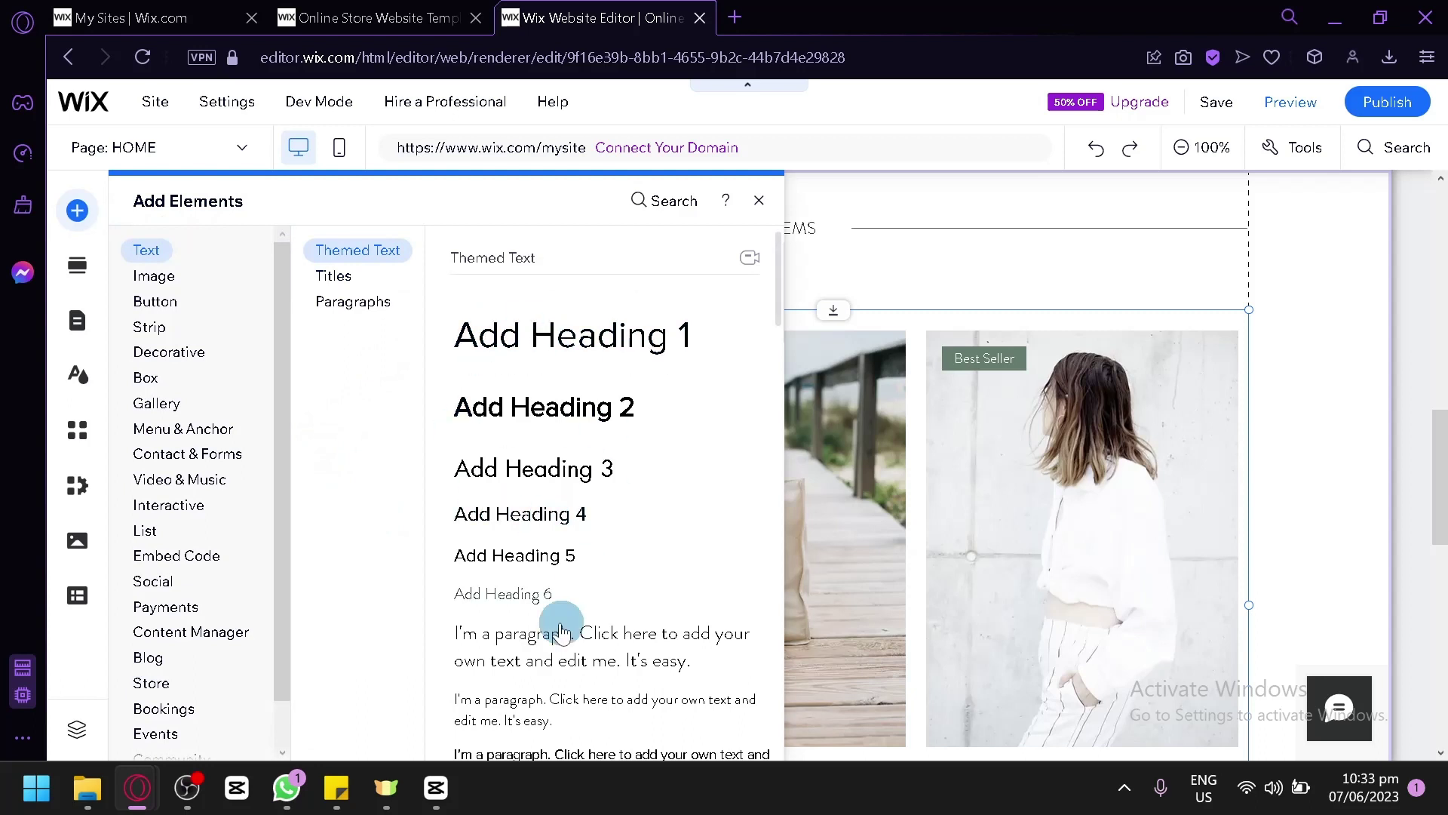
left_click(147, 304)
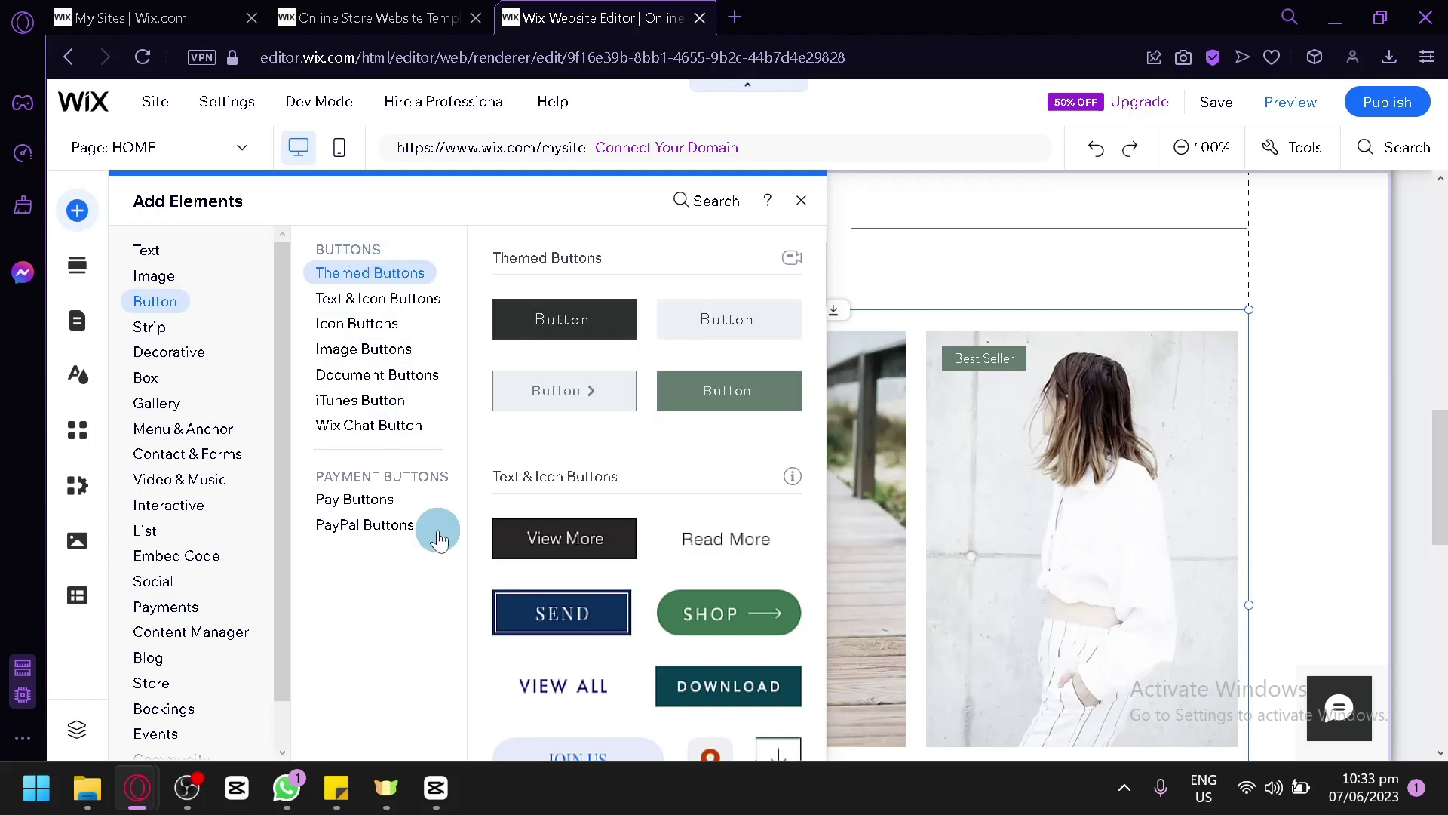
scroll(662, 390, "down", 4)
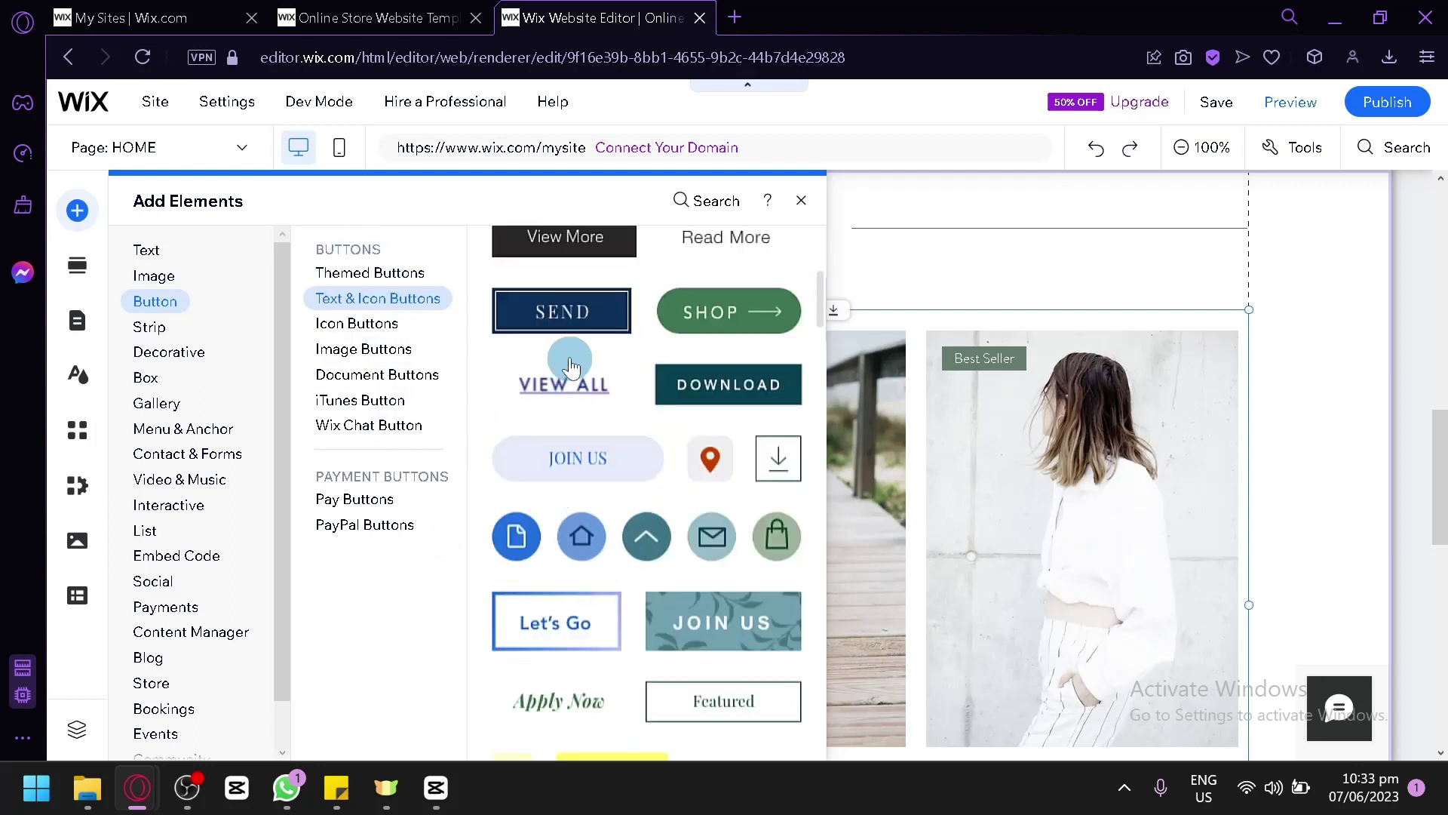
scroll(513, 464, "down", 2)
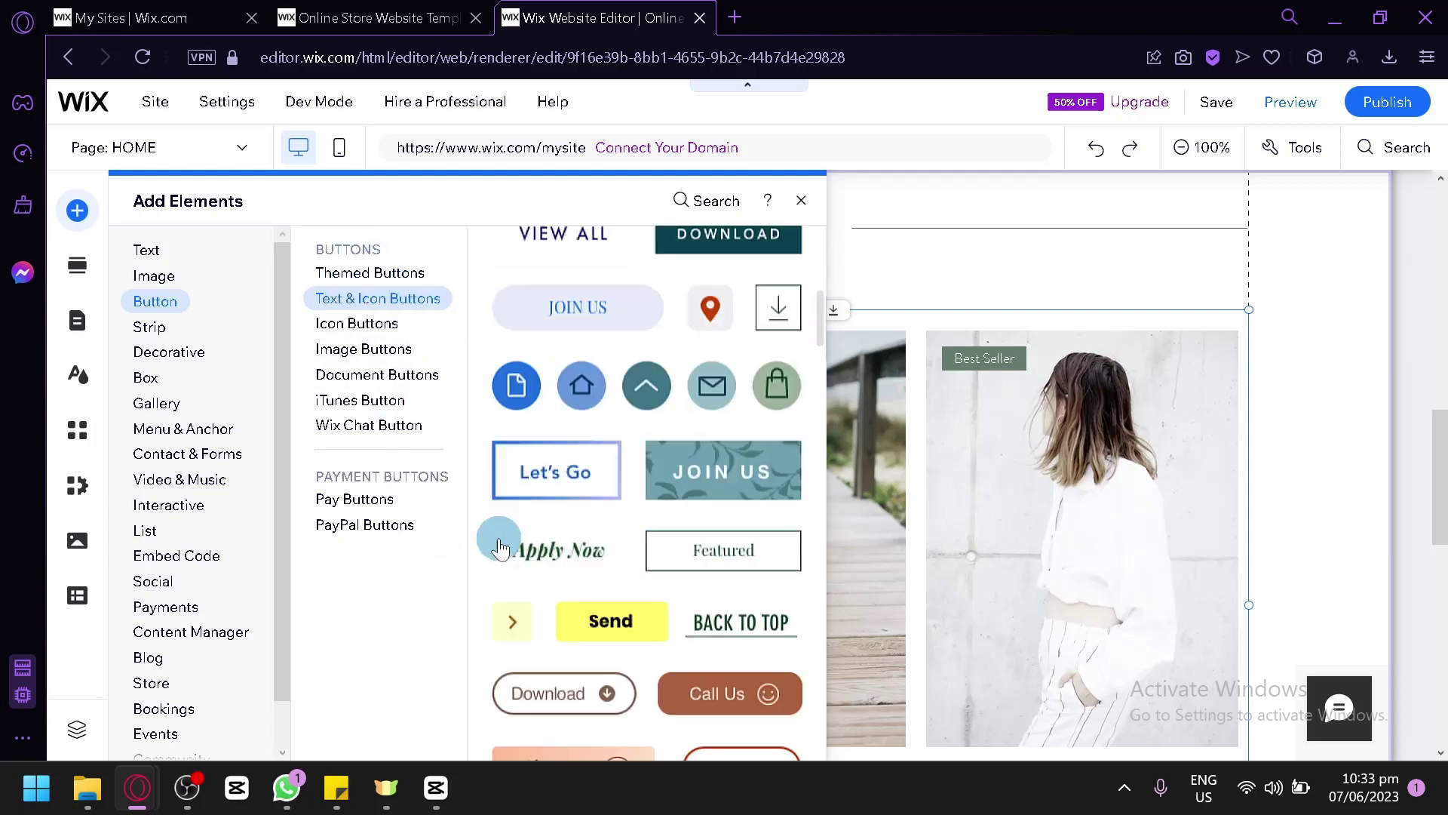
left_click_drag(711, 543, 926, 297)
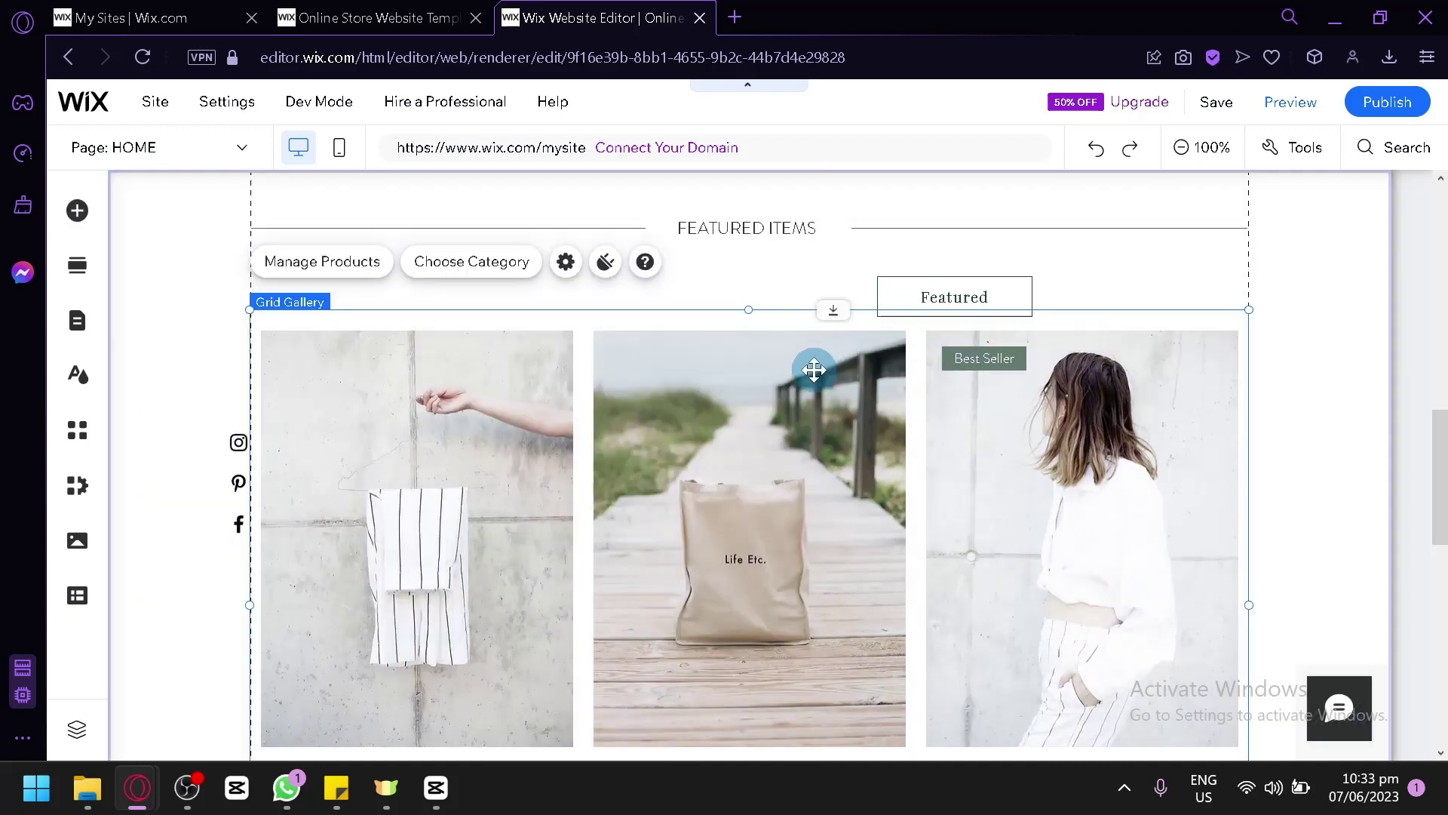
- Centre the Featured button under the FEATURED ITEMS heading, leaving its link unset
left_click(919, 294)
left_click_drag(926, 296, 731, 296)
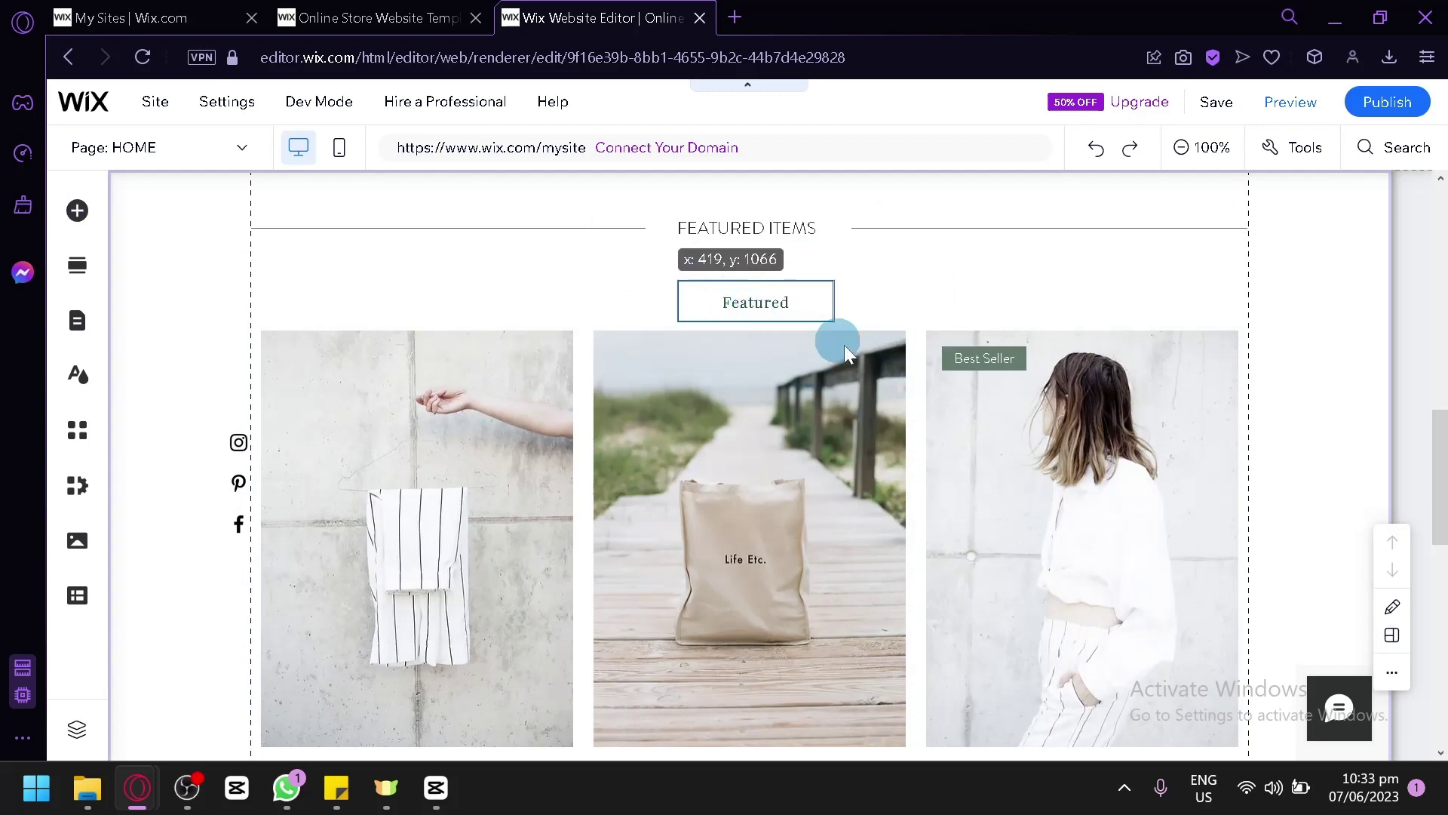
left_click(928, 234)
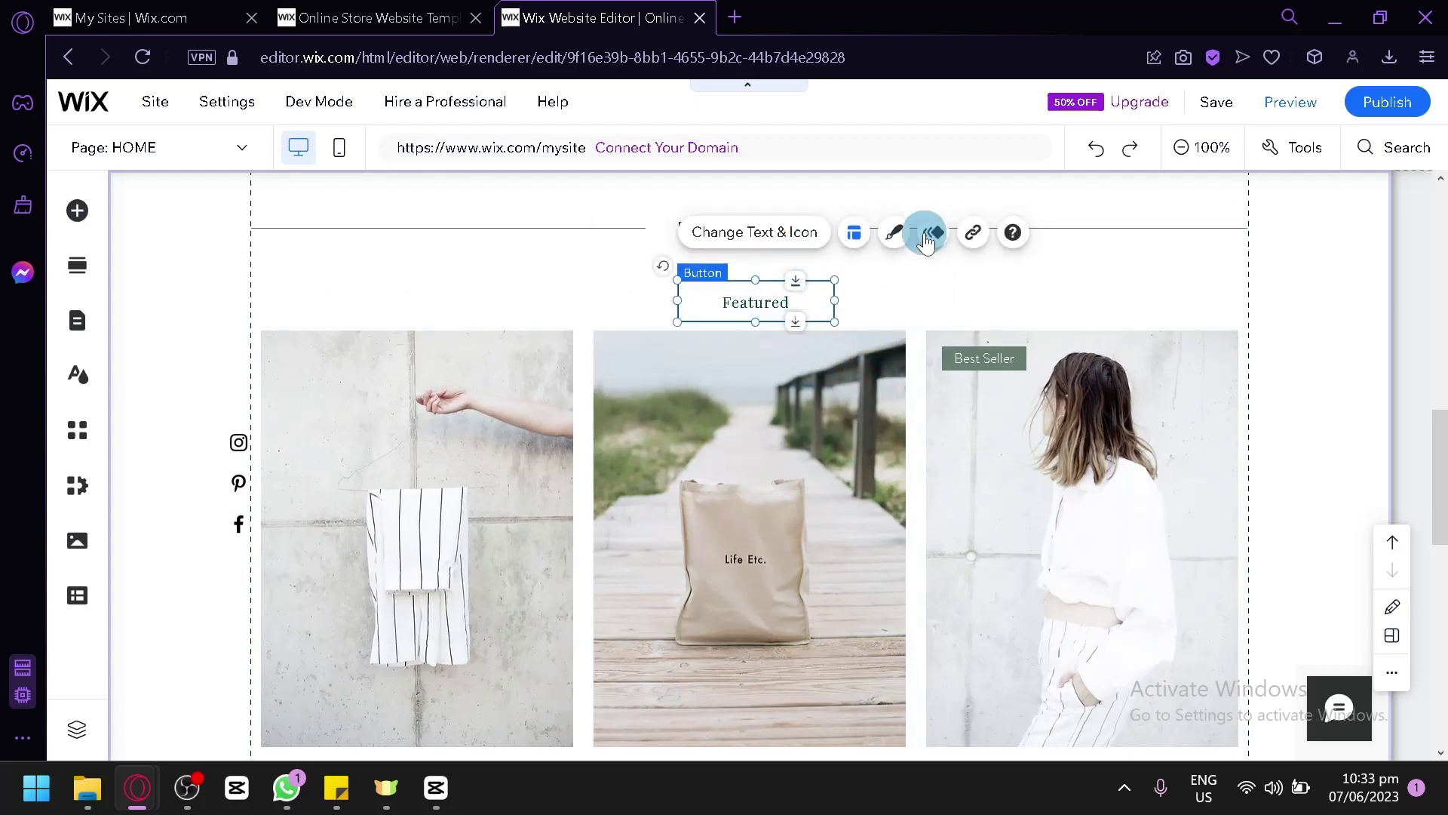
left_click(977, 237)
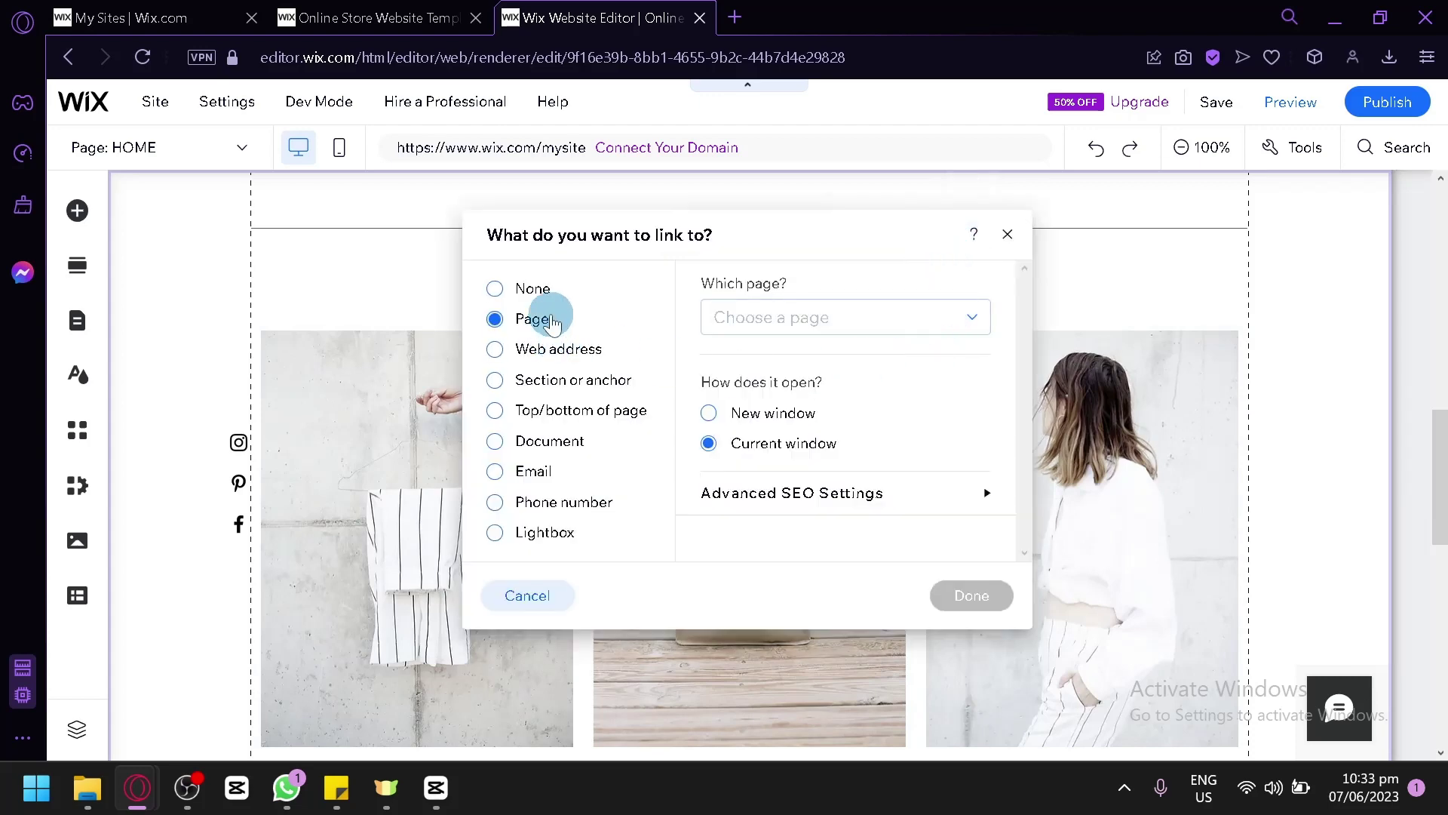
left_click(1008, 234)
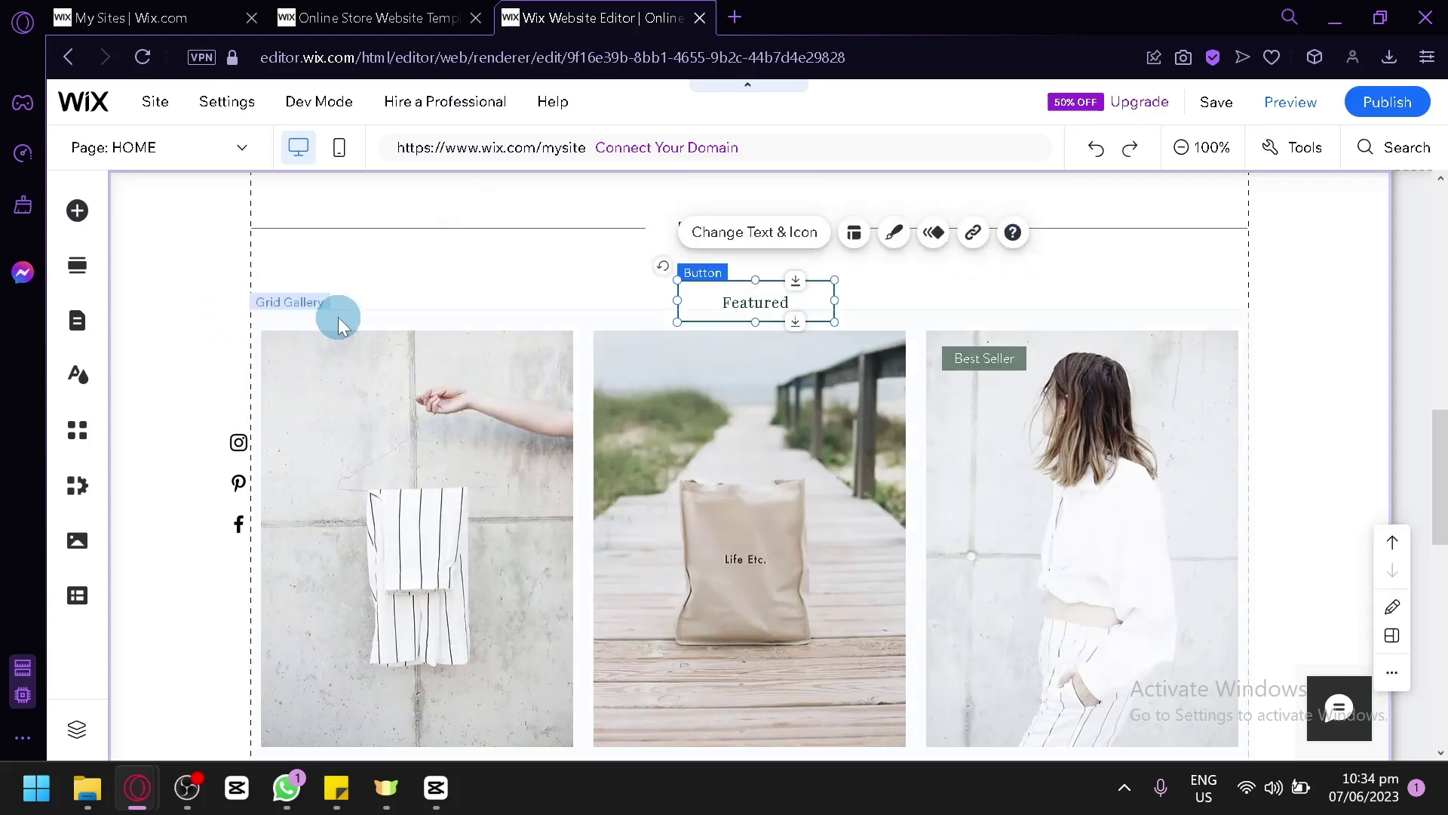
scroll(338, 317, "down", 5)
scroll(437, 336, "up", 5)
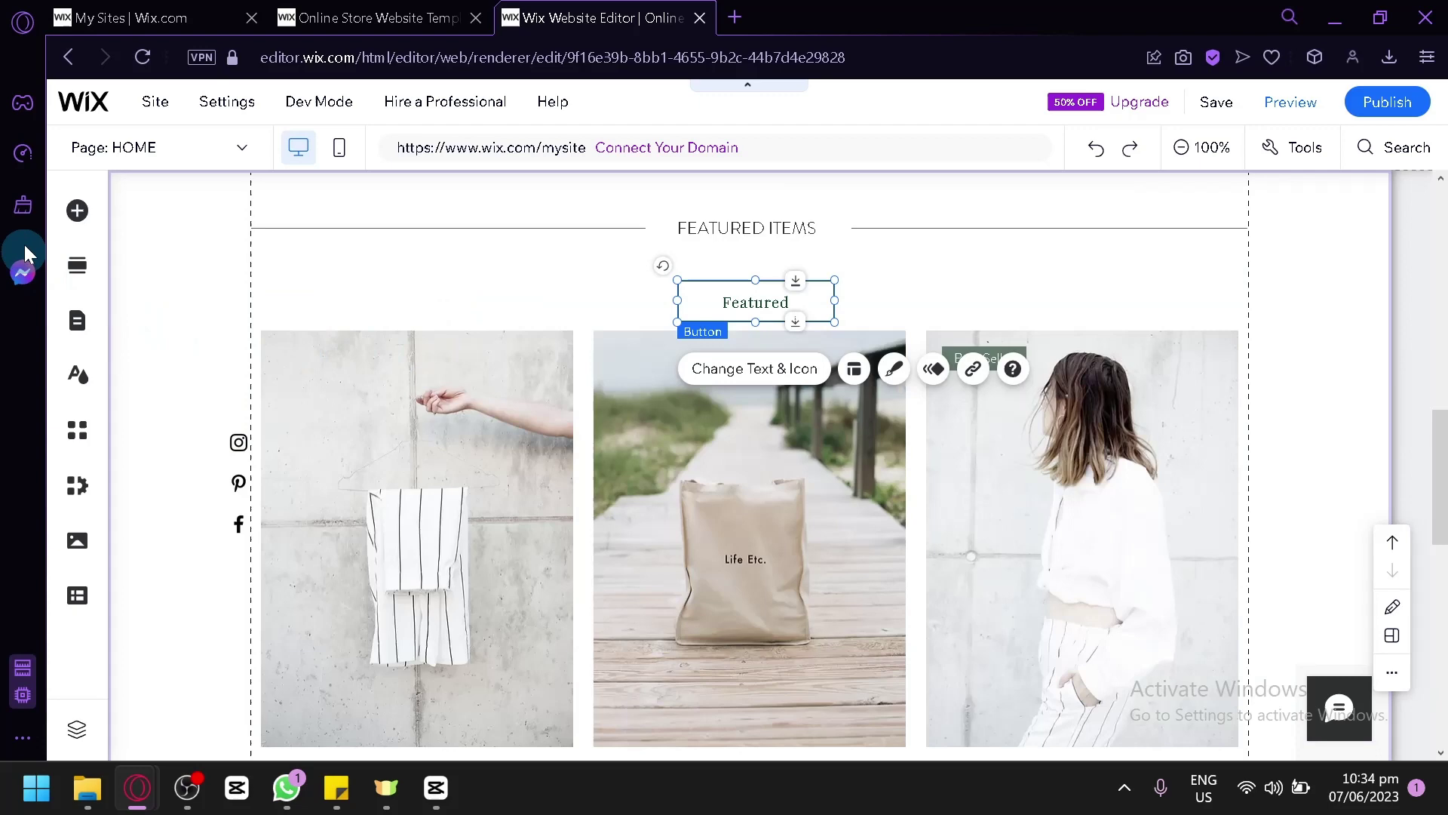
left_click(80, 270)
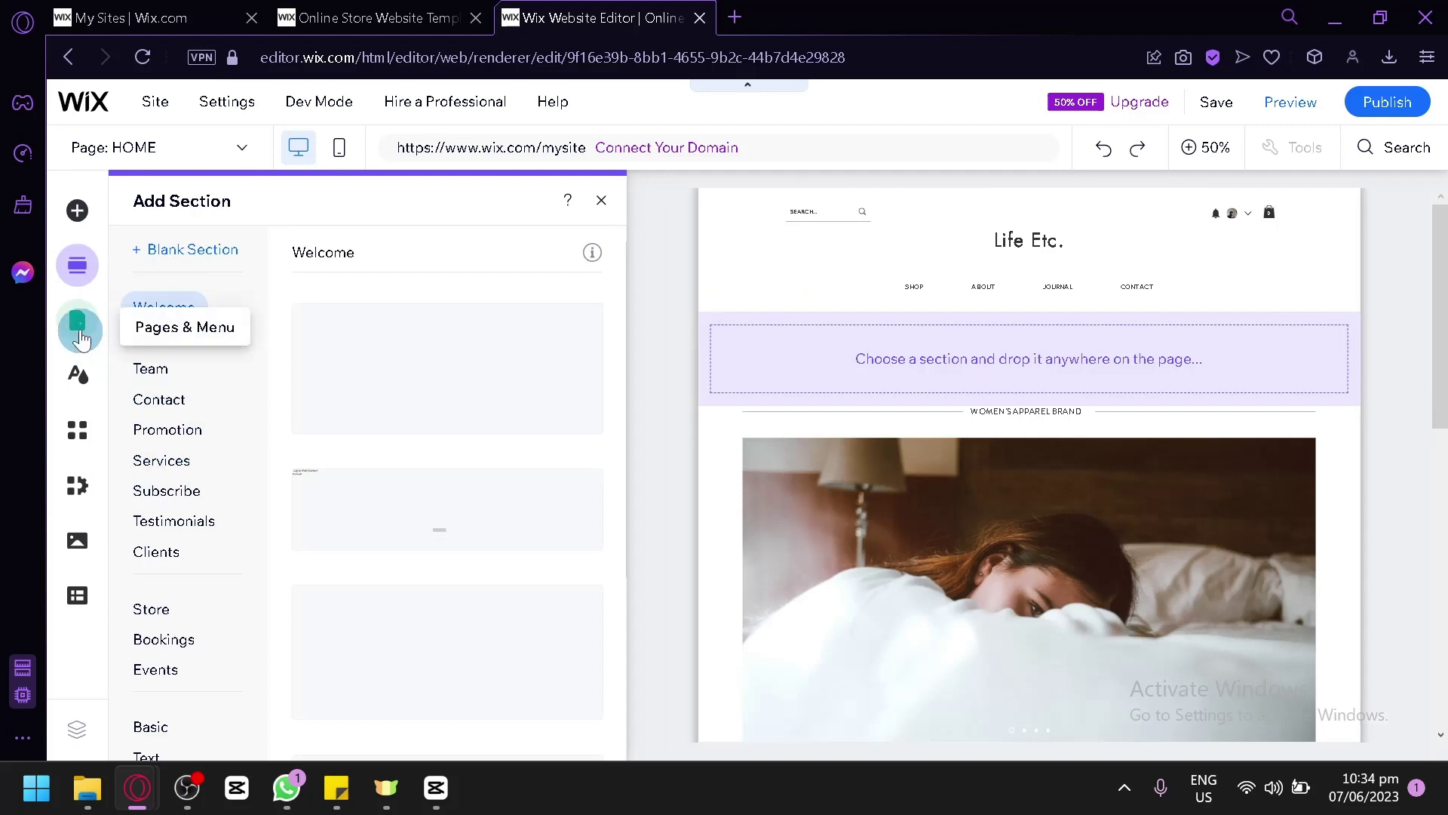
left_click(83, 324)
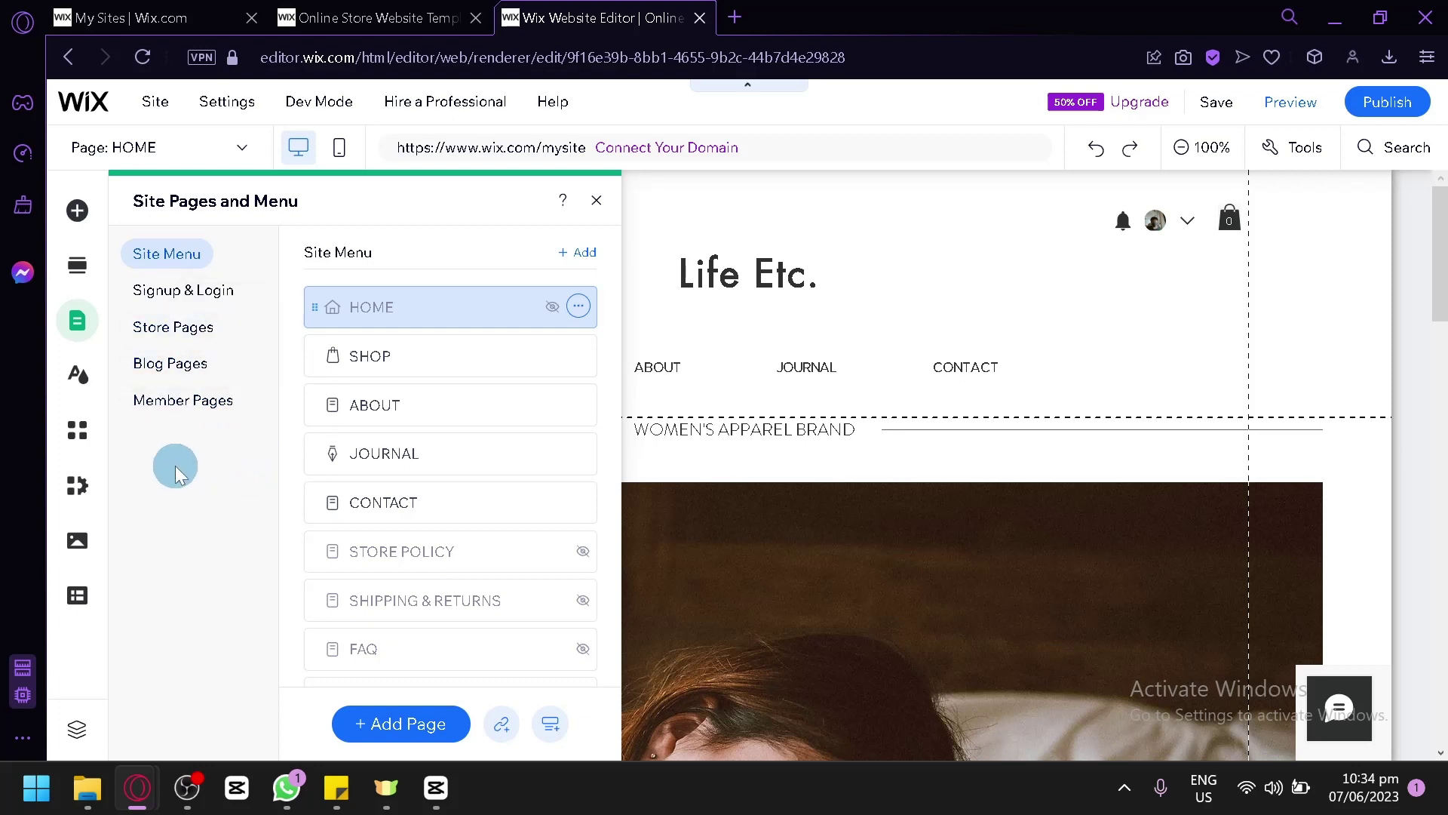
left_click(1227, 392)
scroll(744, 374, "down", 4)
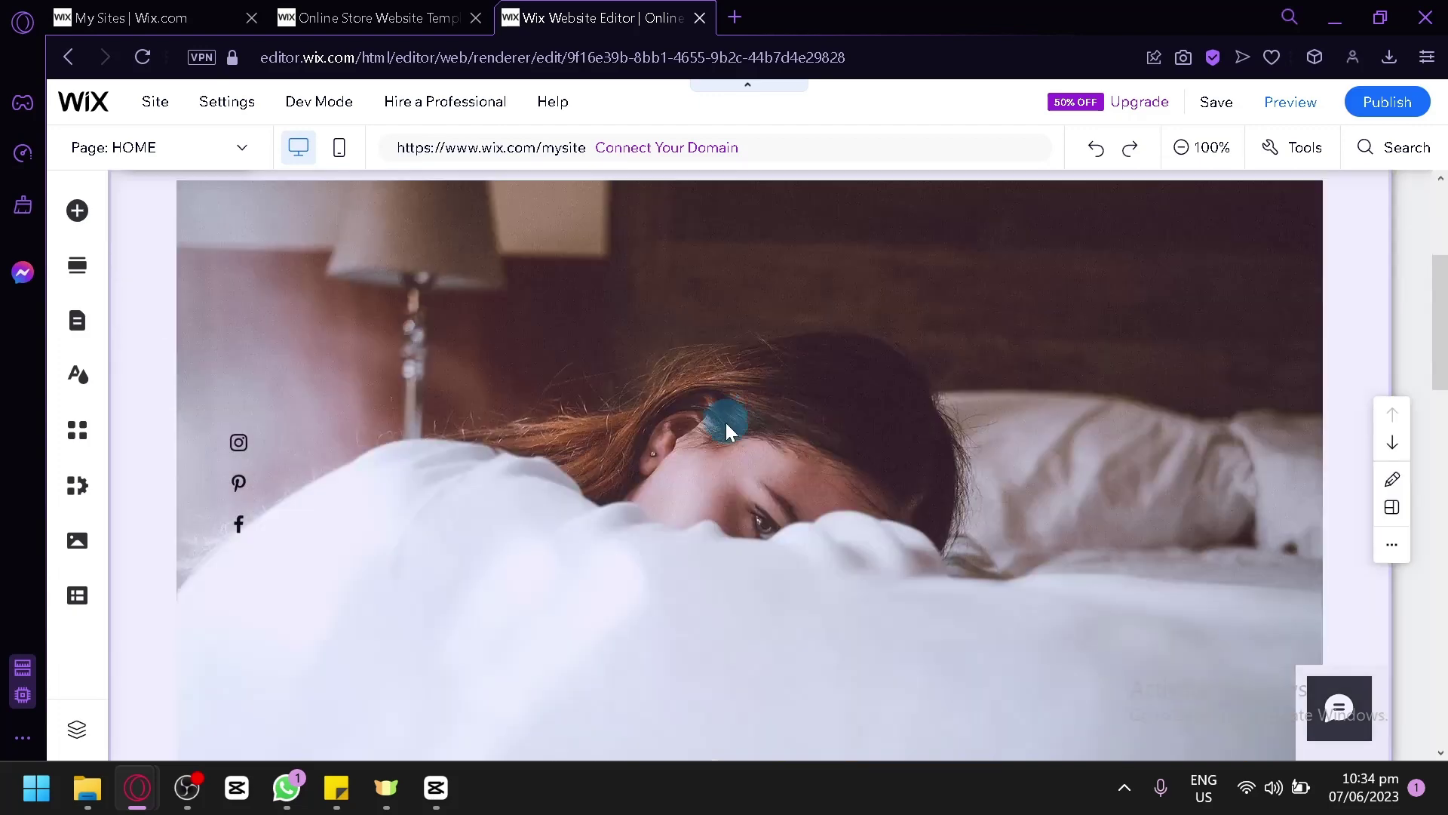
scroll(735, 442, "down", 5)
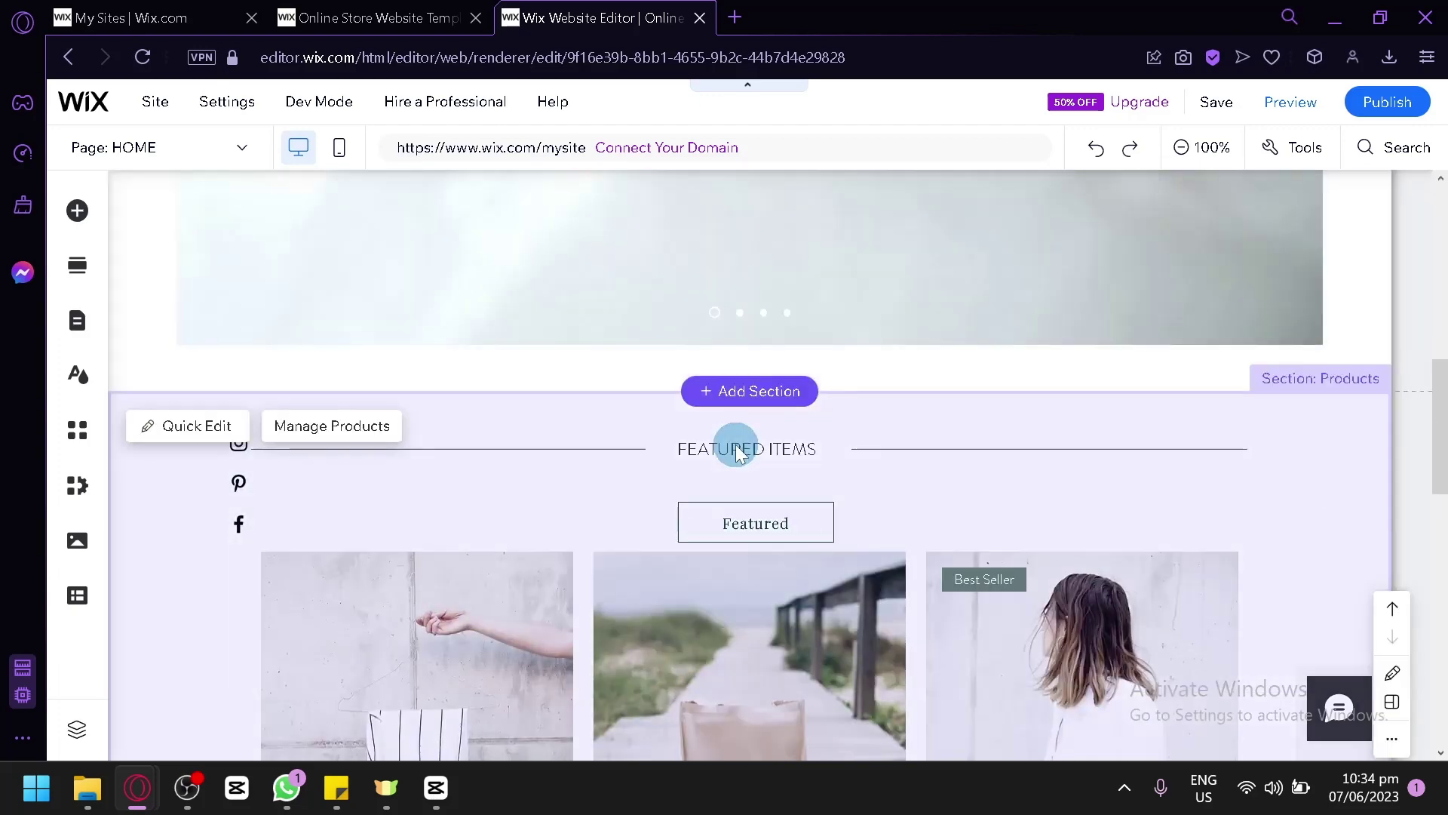
scroll(737, 451, "down", 5)
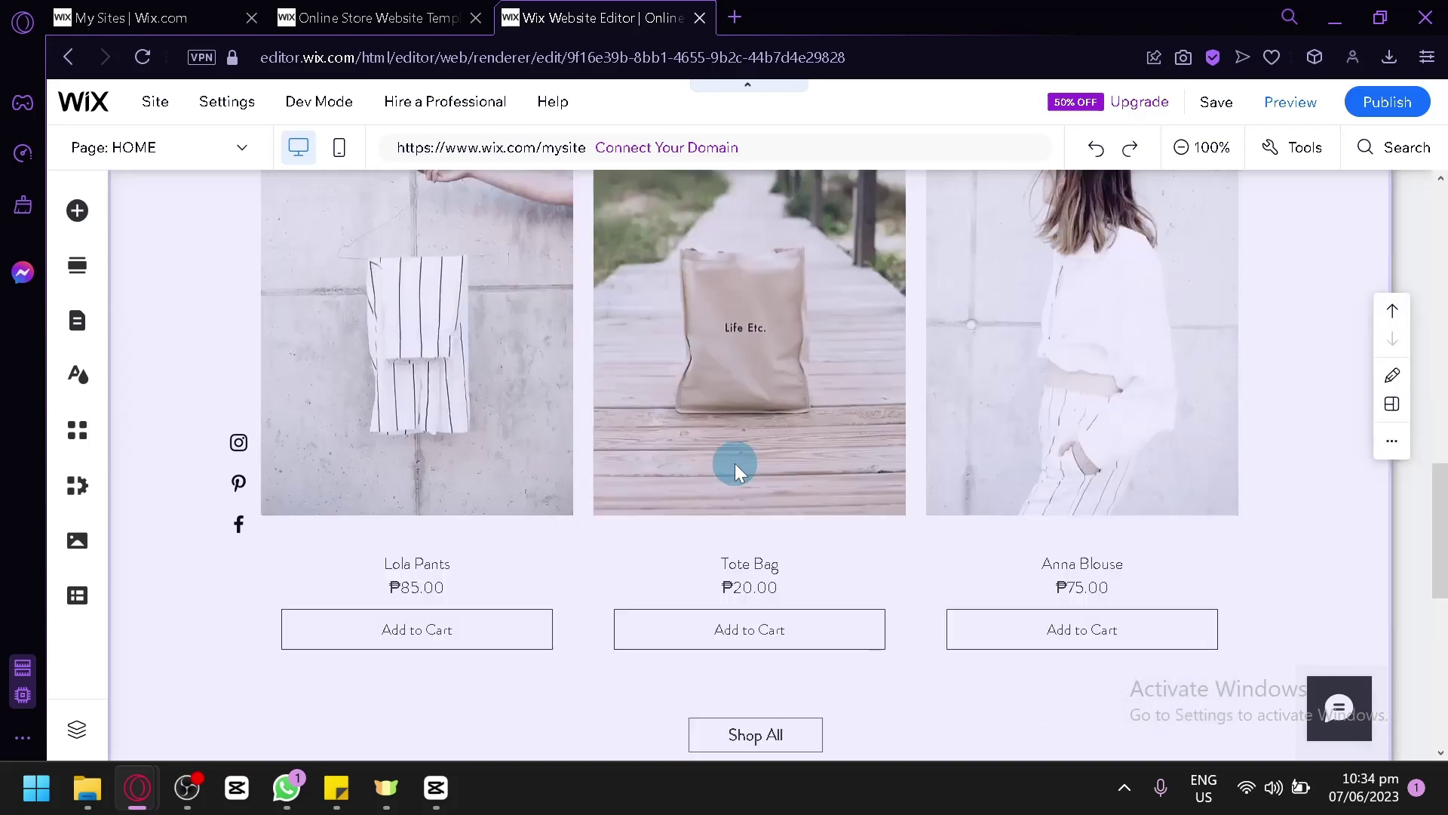
scroll(735, 463, "down", 5)
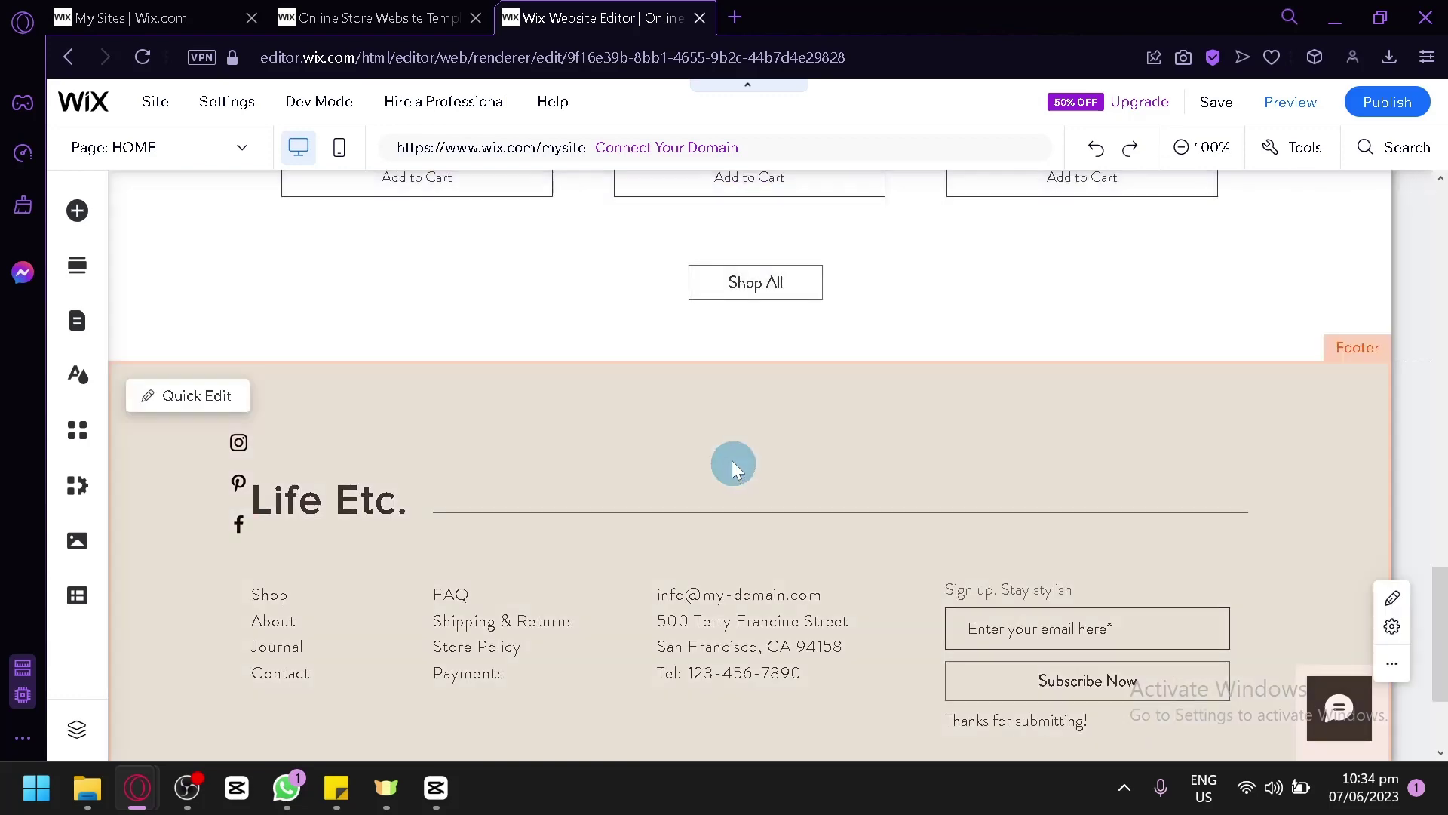
scroll(765, 356, "up", 20)
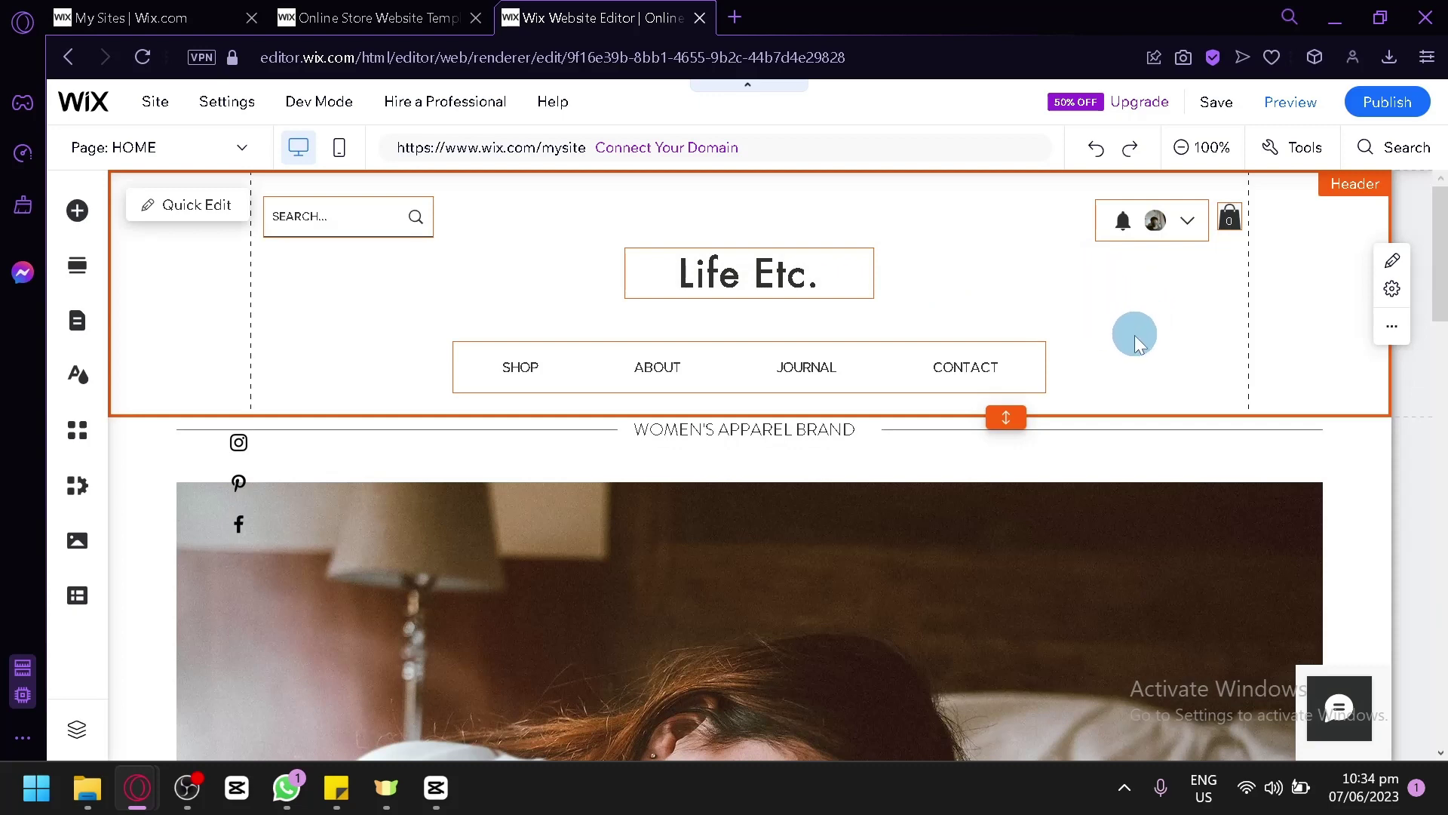
scroll(1116, 336, "down", 6)
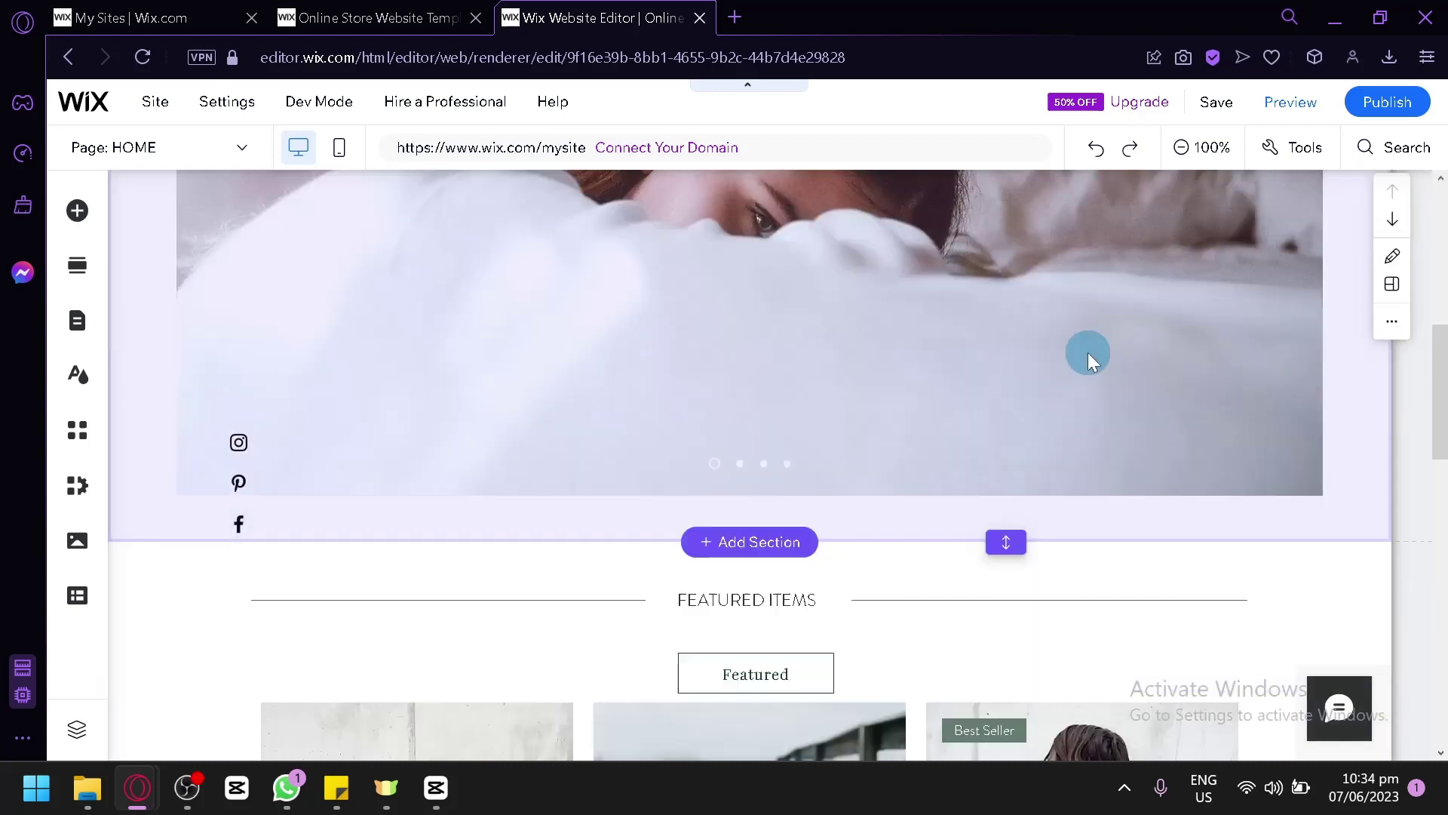